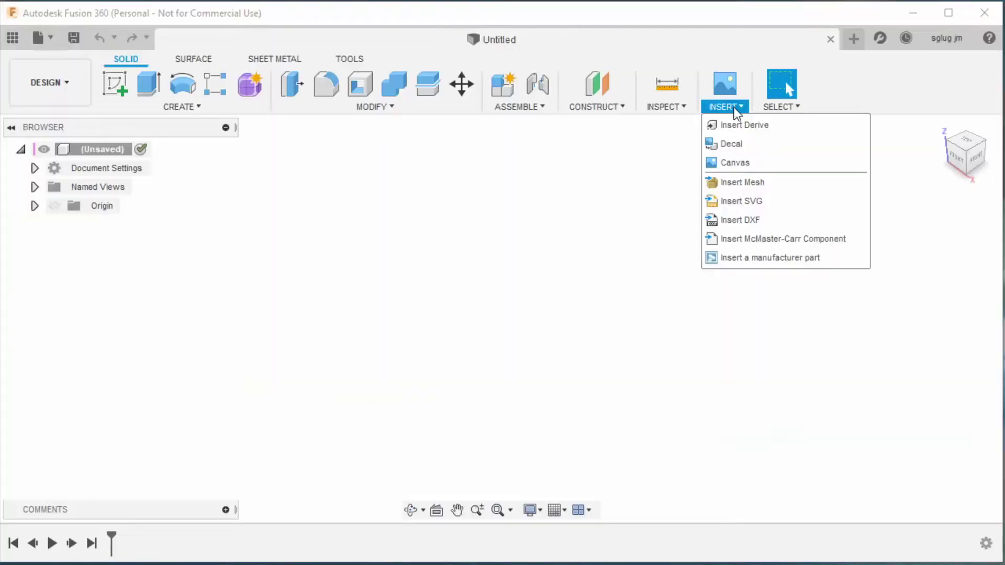
Insert the linux_full.stl penguin file into the design as a millimetre mesh body
click(756, 183)
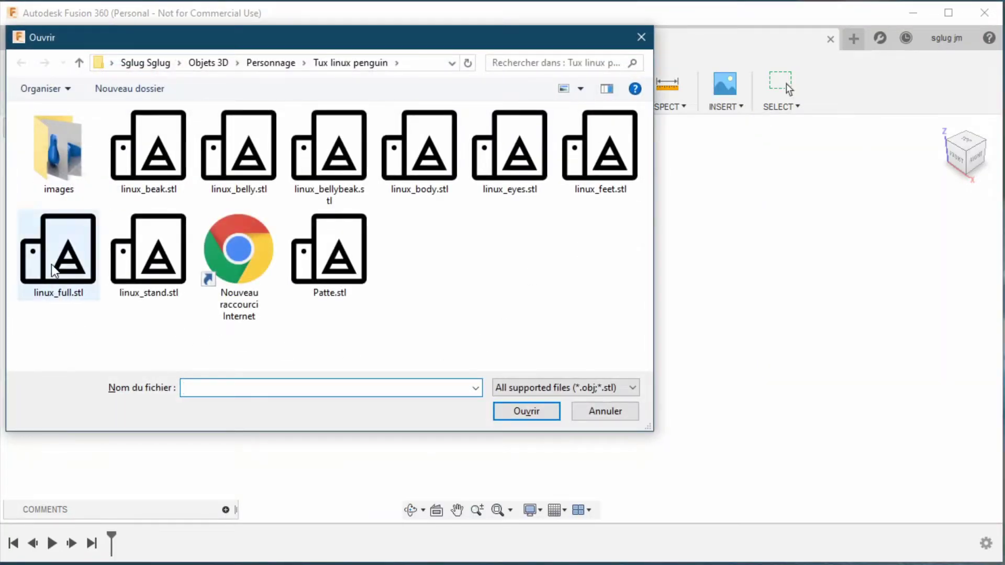
click(54, 267)
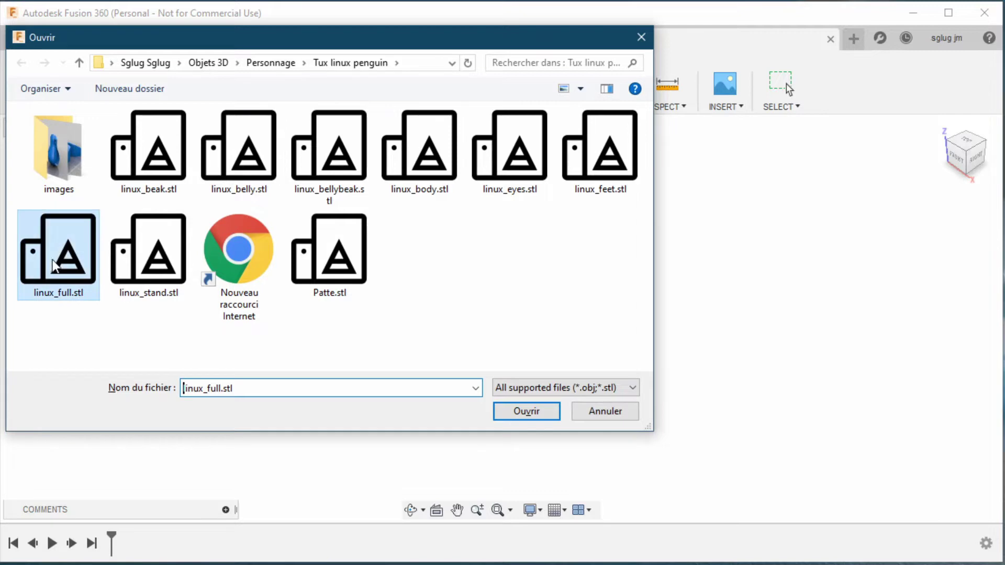
click(522, 416)
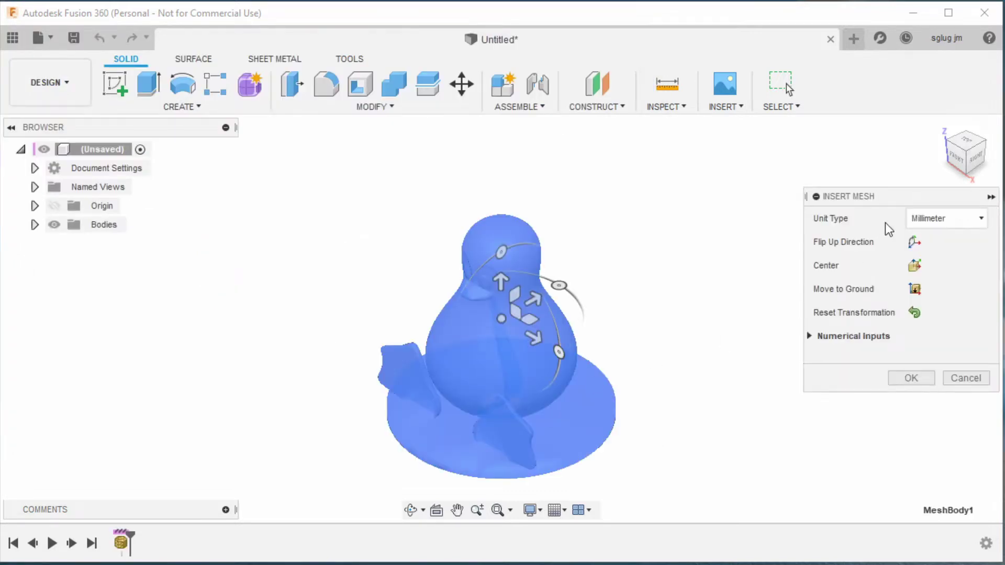
click(911, 379)
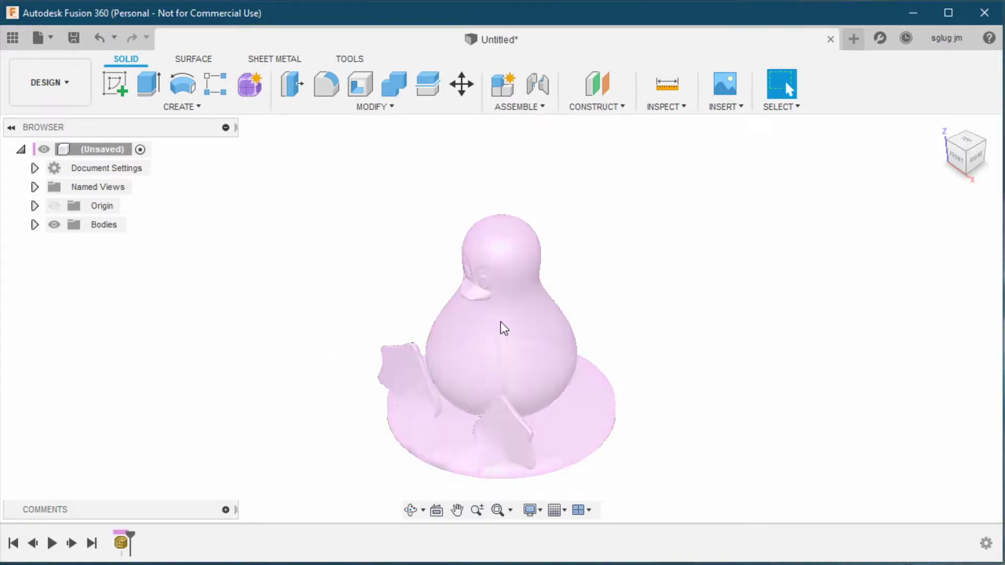
Switch the root design to Do not capture Design History, confirming with Continue
right_click(483, 321)
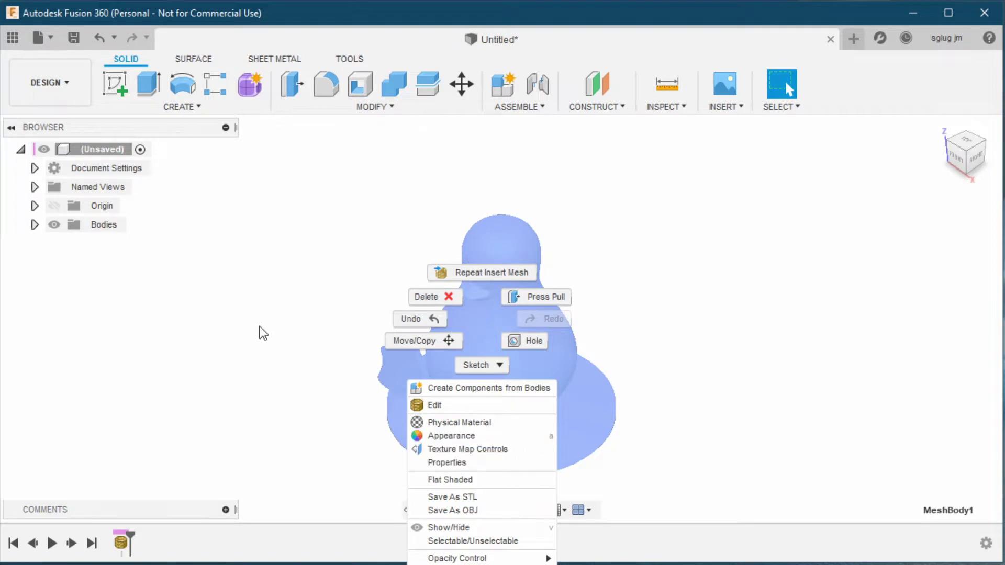
click(105, 149)
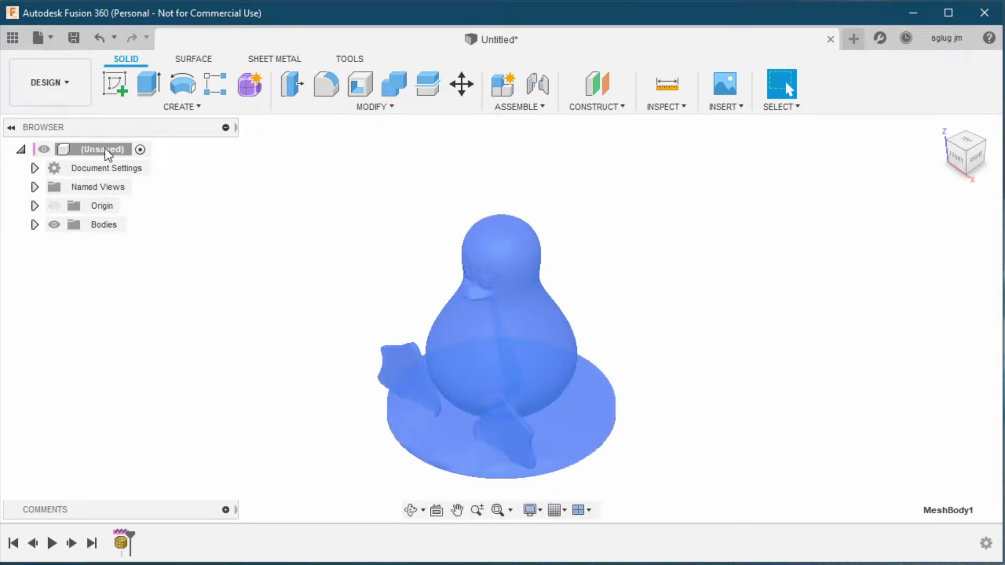
right_click(106, 146)
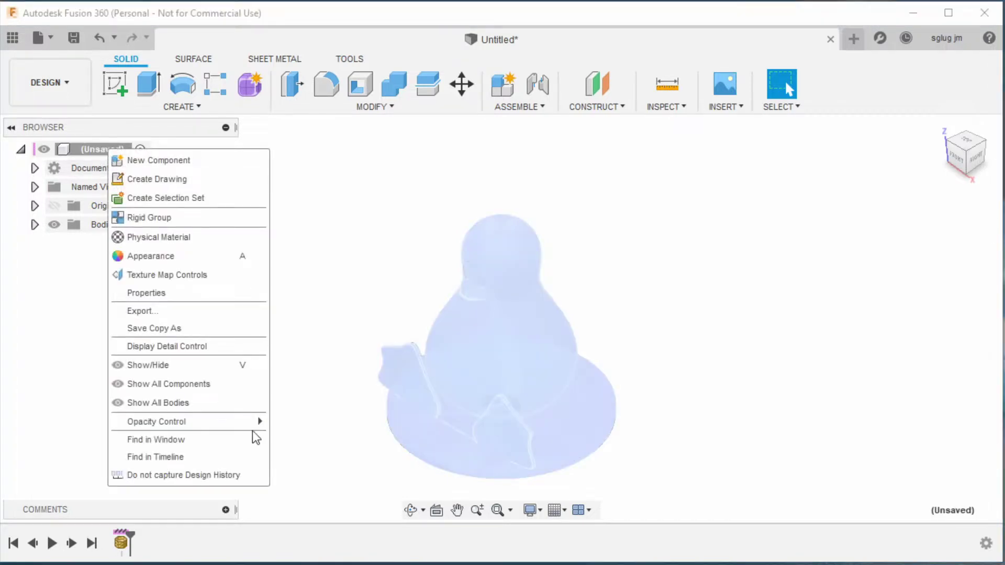
click(213, 477)
click(691, 422)
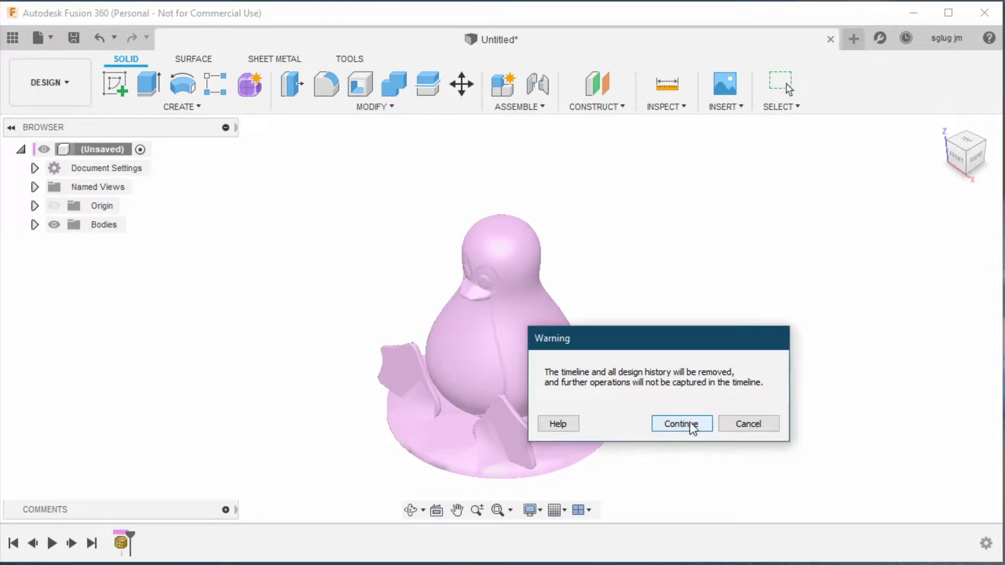
right_click(497, 340)
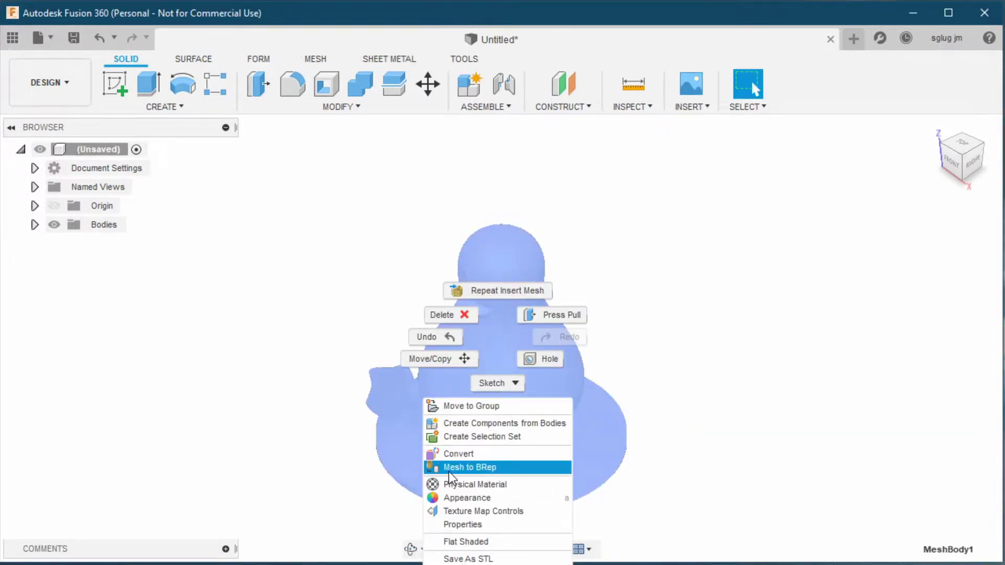
Run Mesh to BRep on the penguin mesh as a new body, overriding the facet-count warning
click(511, 467)
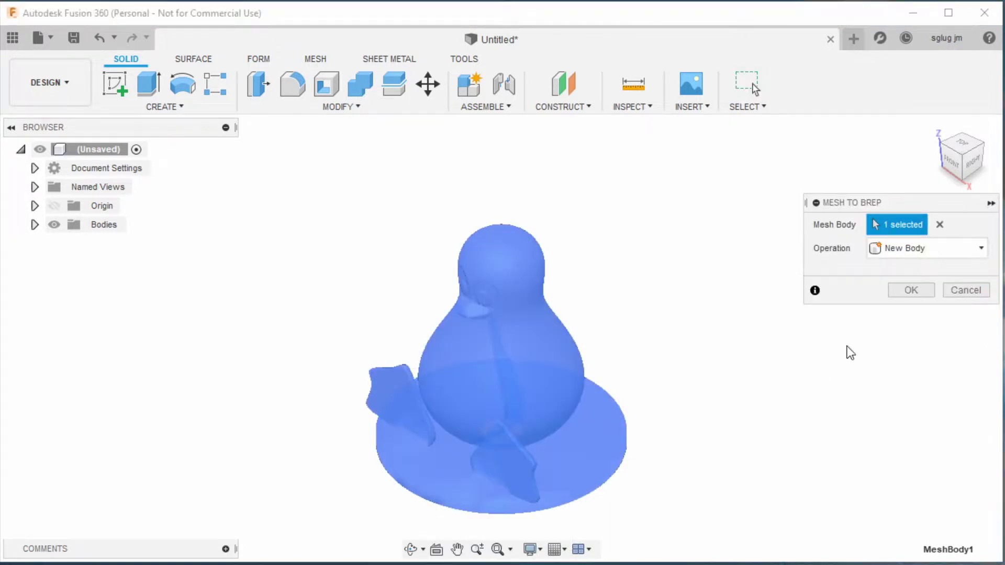
click(911, 291)
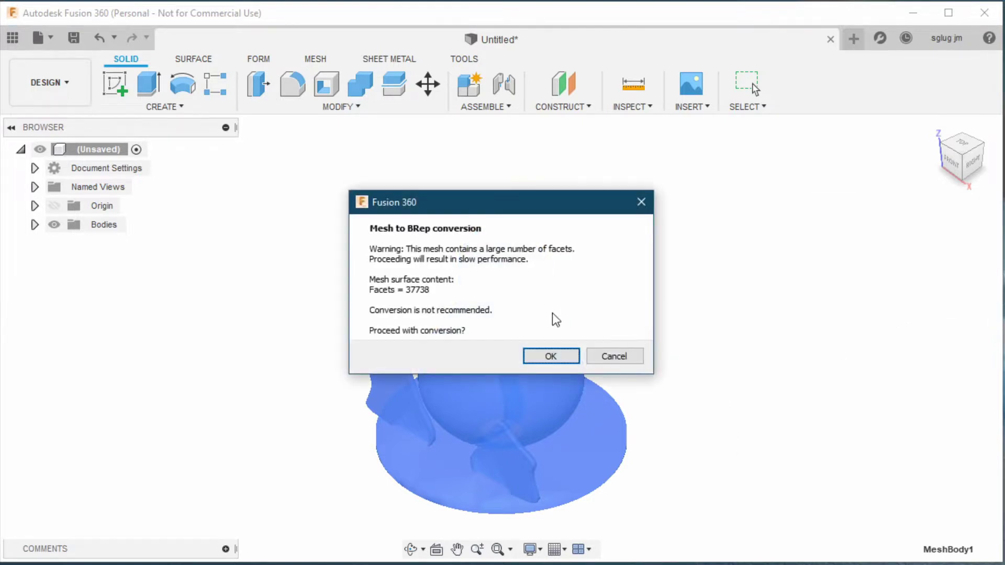
click(552, 357)
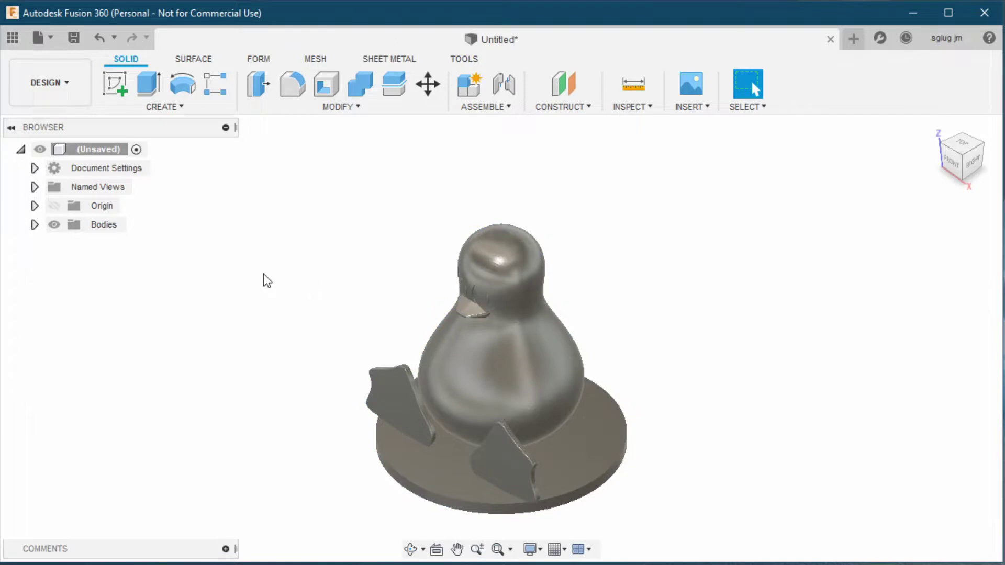
Expand Bodies to show Body1 and MeshBody1, and re-enable Capture Design History on the root
click(36, 226)
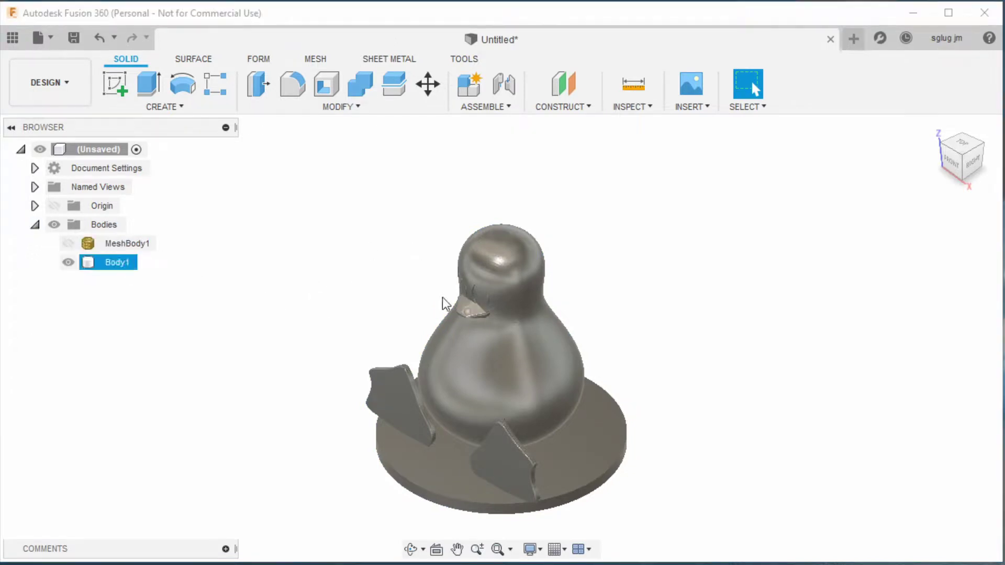
right_click(98, 154)
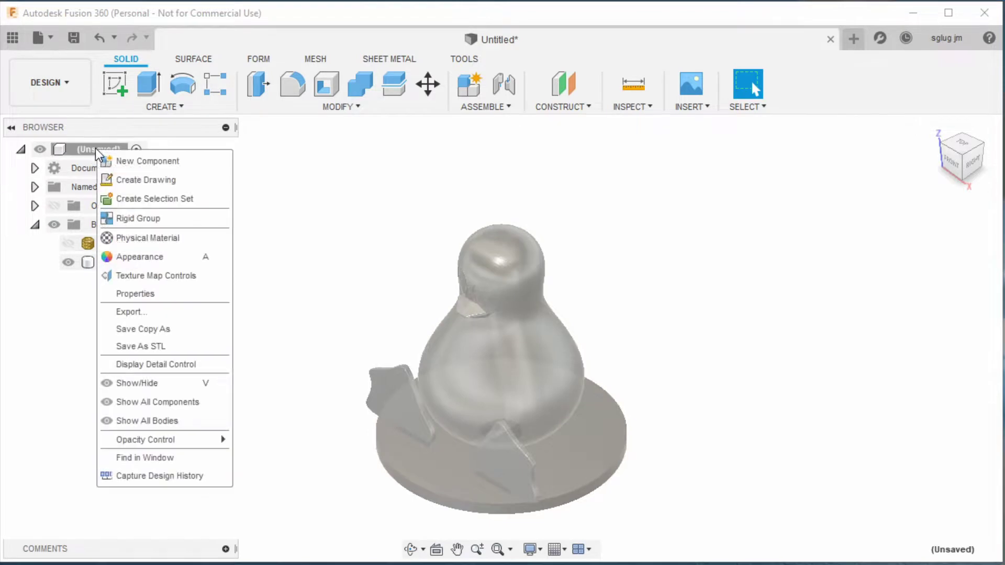
click(173, 477)
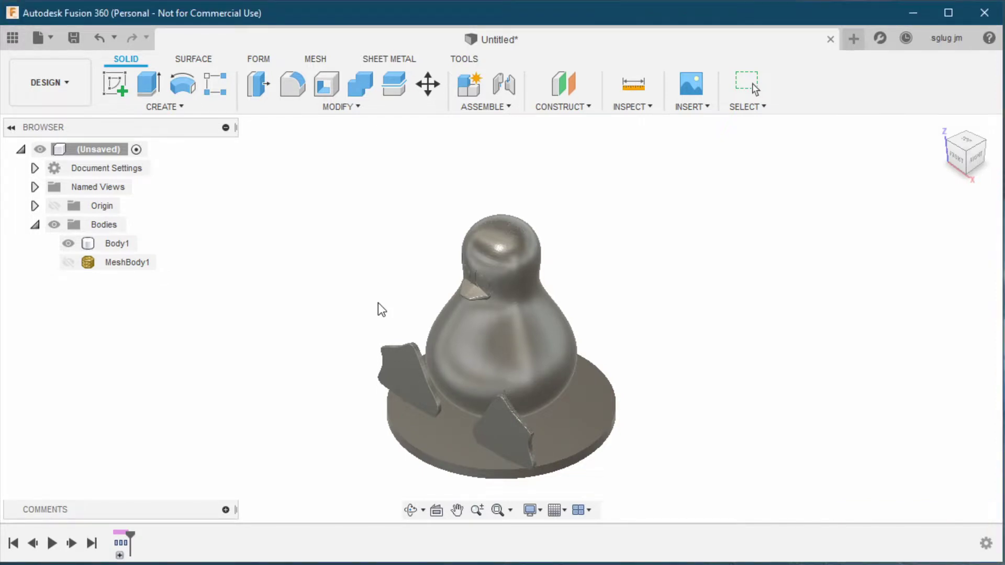
Save the design as 'Tux' in Admin Project
key(s)
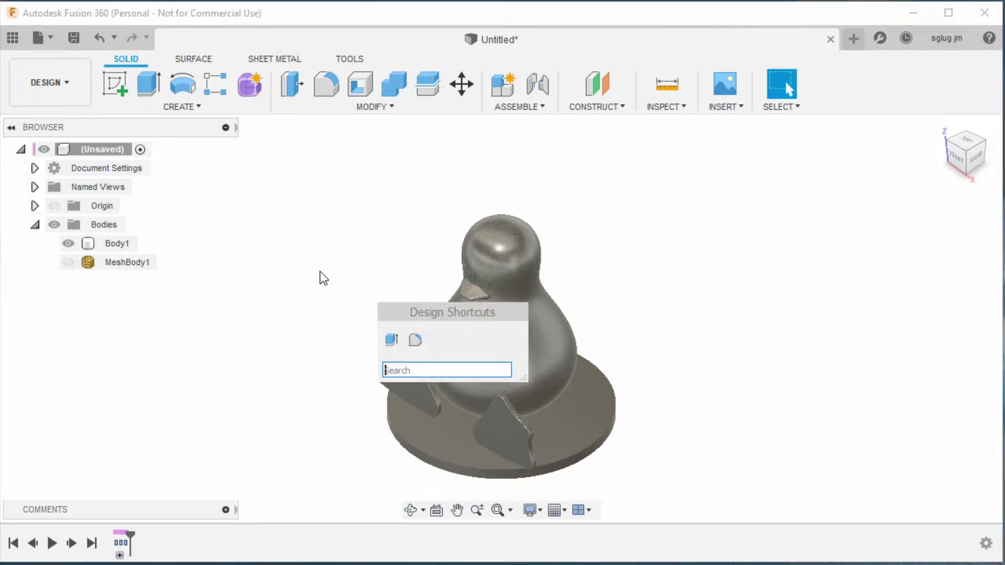
key(Escape)
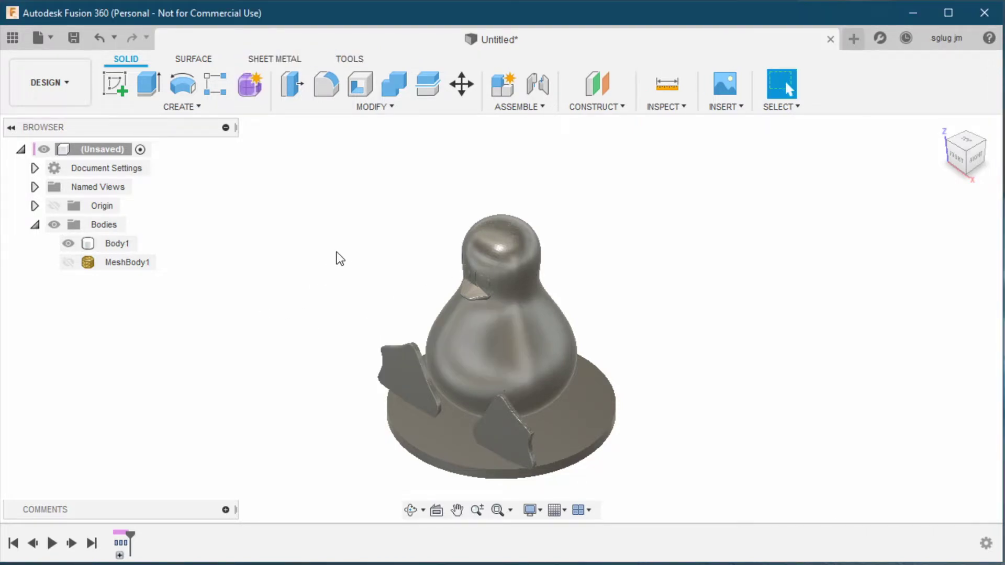
key(ctrl+s)
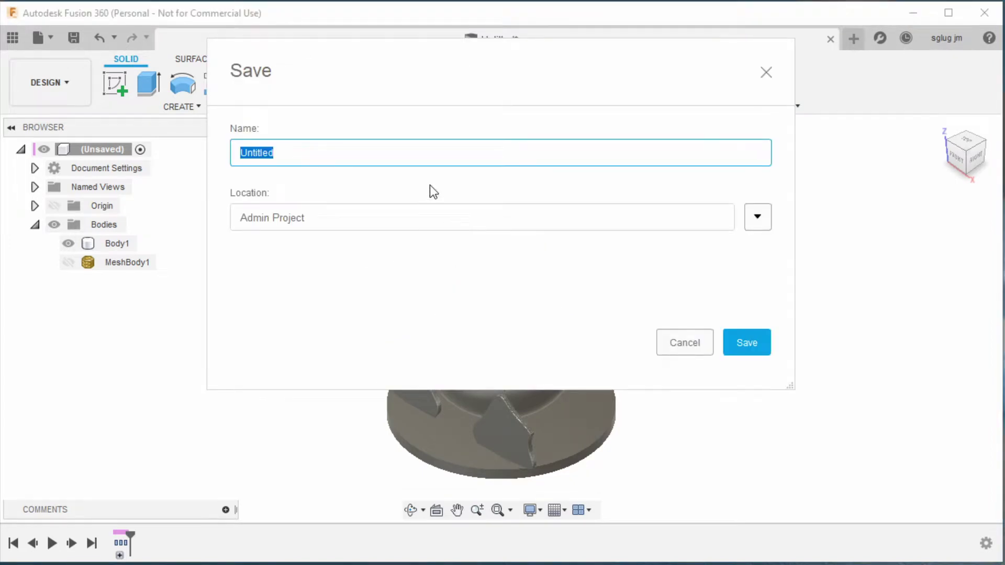
text(Tux)
click(752, 347)
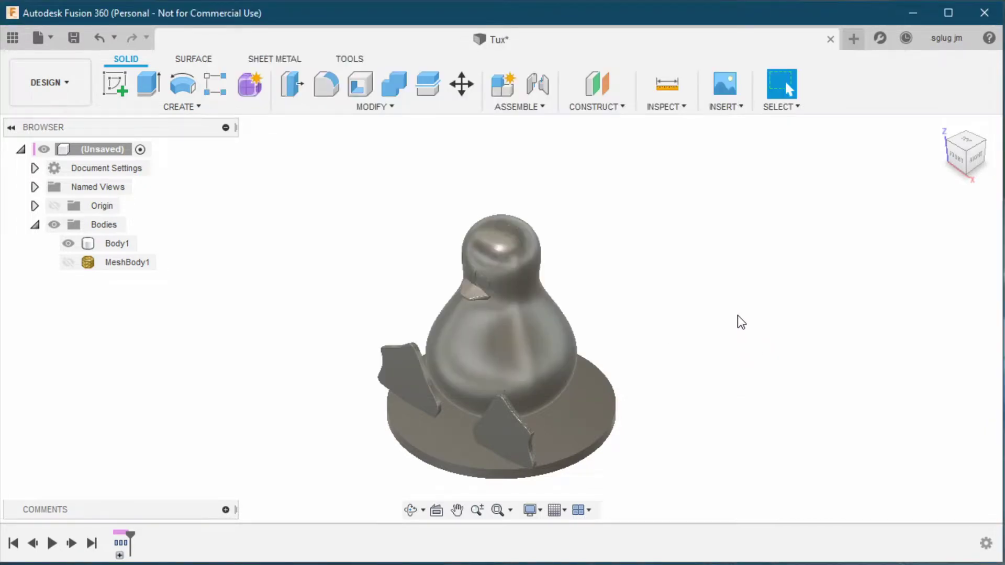
Orbit to a side view of the penguin, selecting and then clearing its solid body
mouse_move(670, 338)
shift+middle_down()
mouse_move(564, 308)
mouse_move(579, 300)
shift+middle_up()
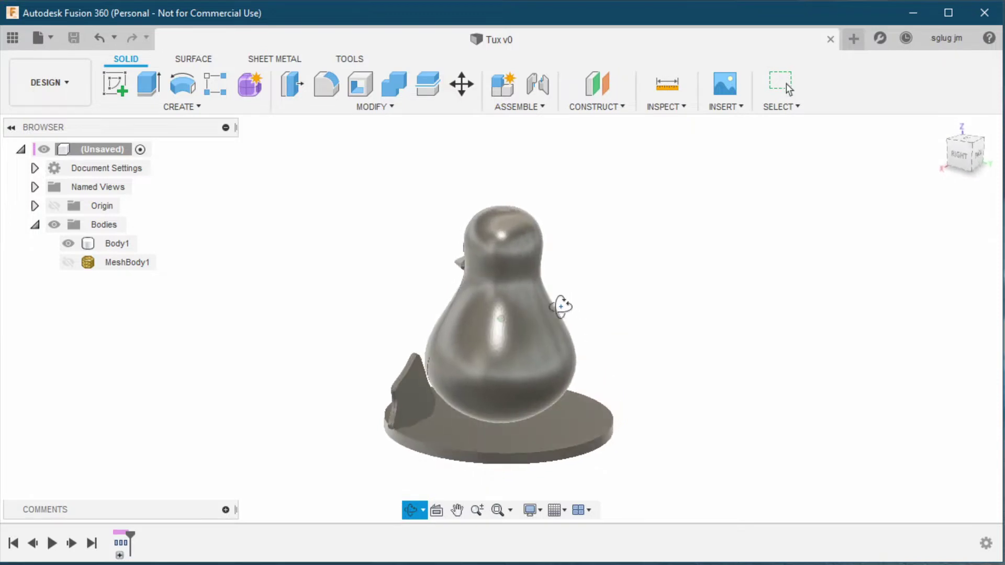
click(478, 279)
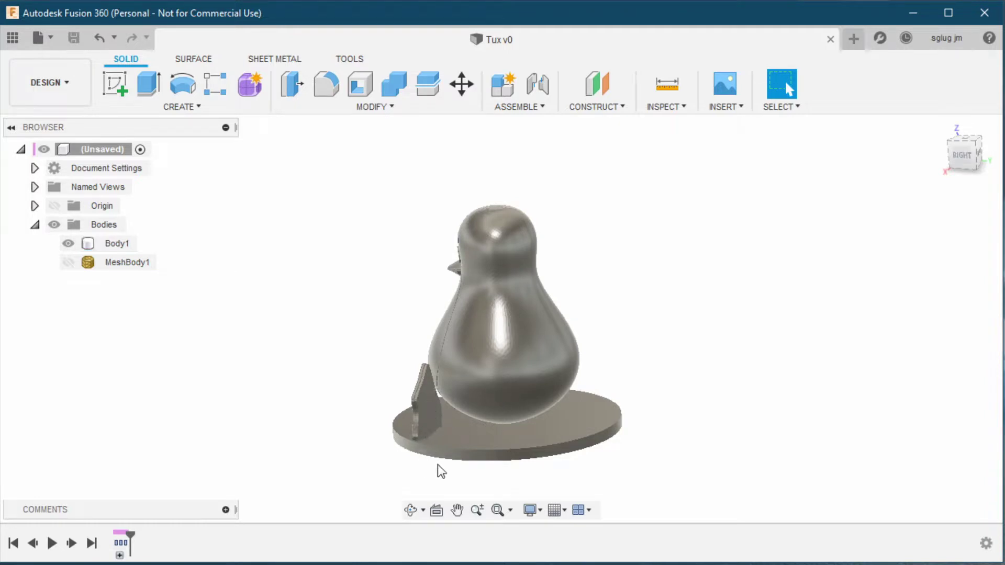
key(Escape)
click(433, 416)
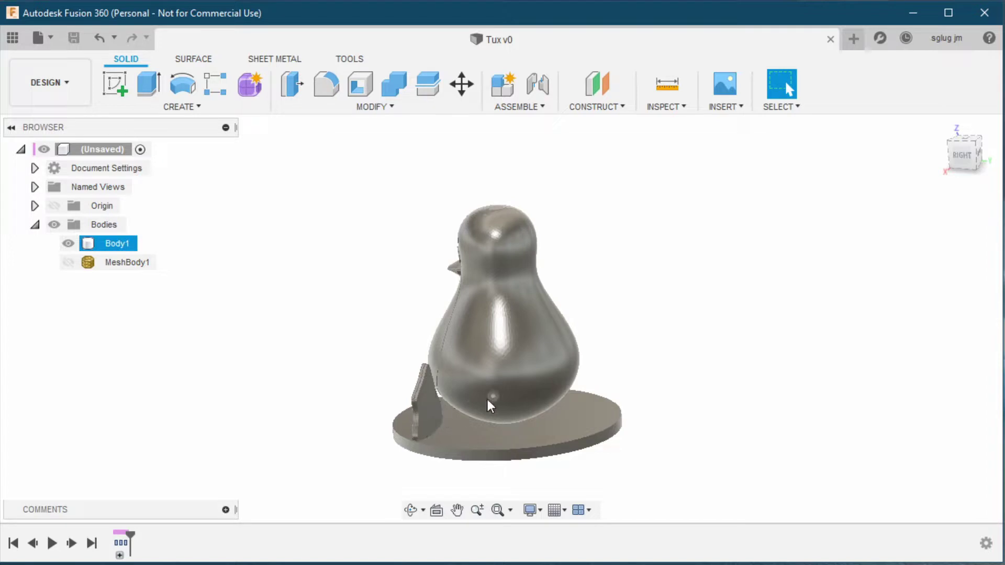
click(404, 395)
Start an offset plane on the base's top face, checking it from right and front views
click(623, 107)
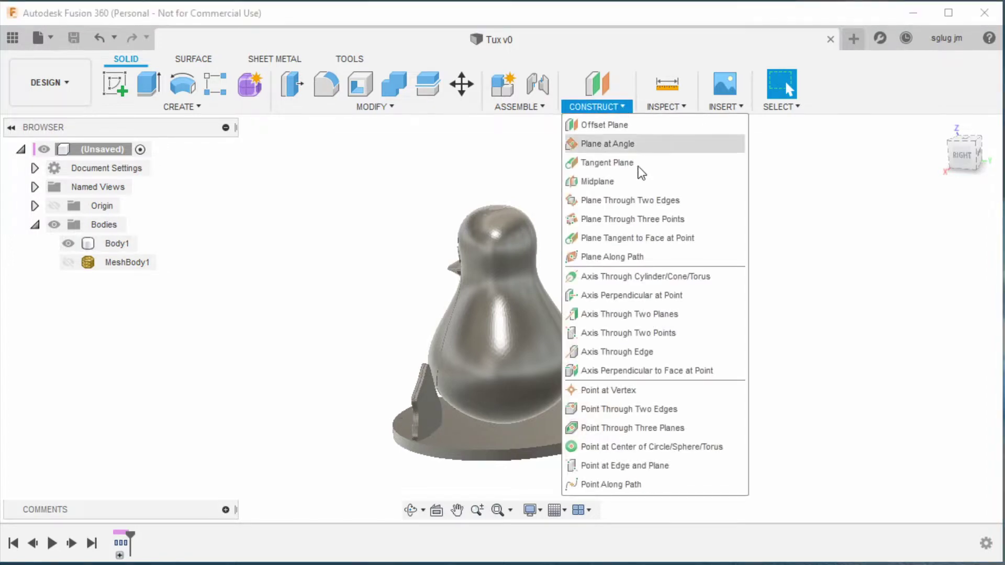
click(623, 126)
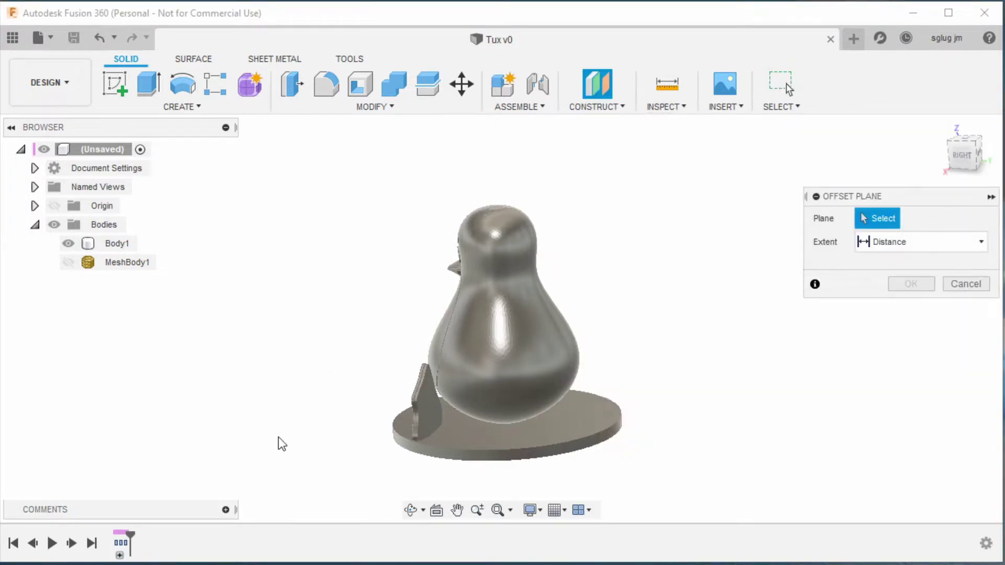
click(458, 438)
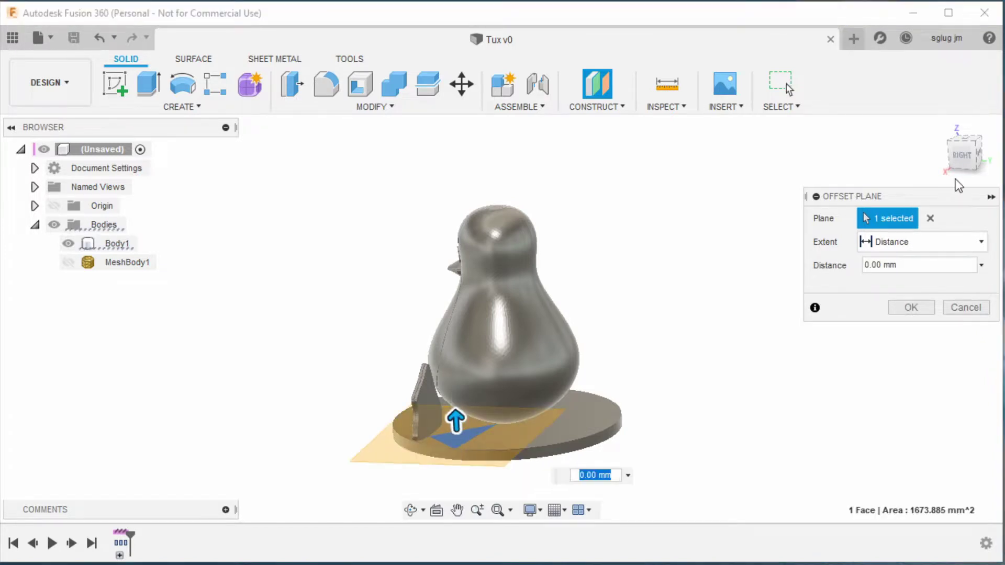
click(963, 157)
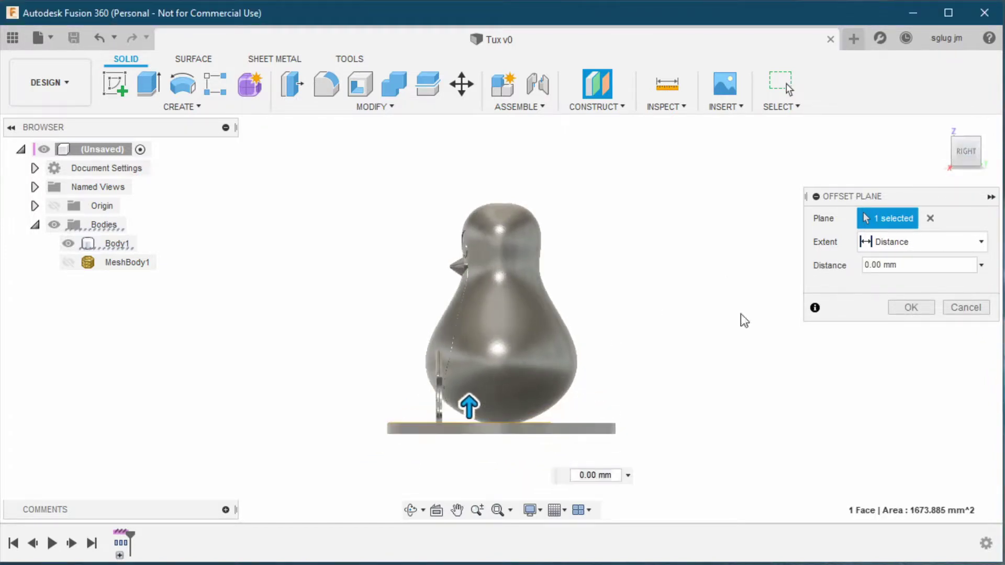
click(947, 151)
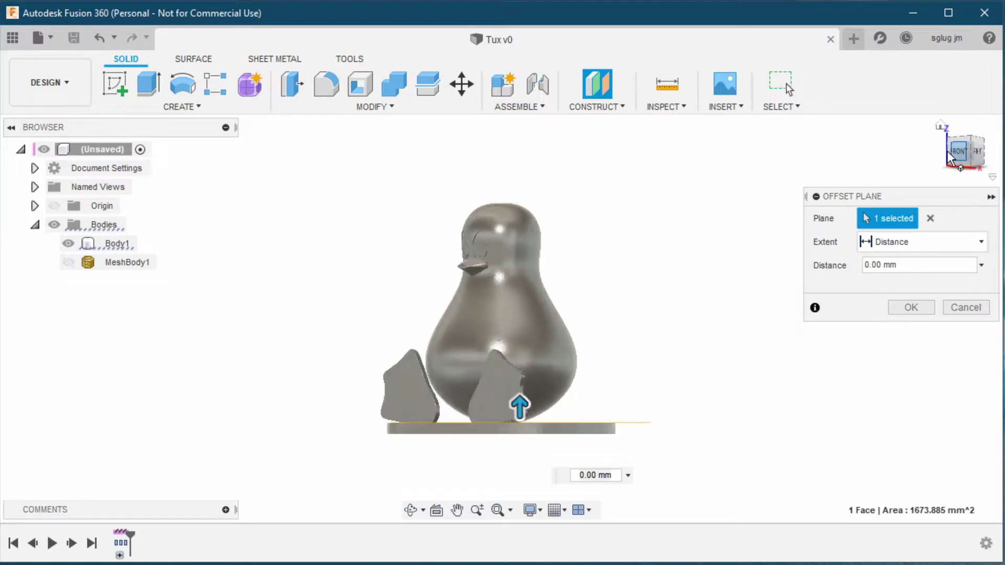
drag(569, 406, 567, 396)
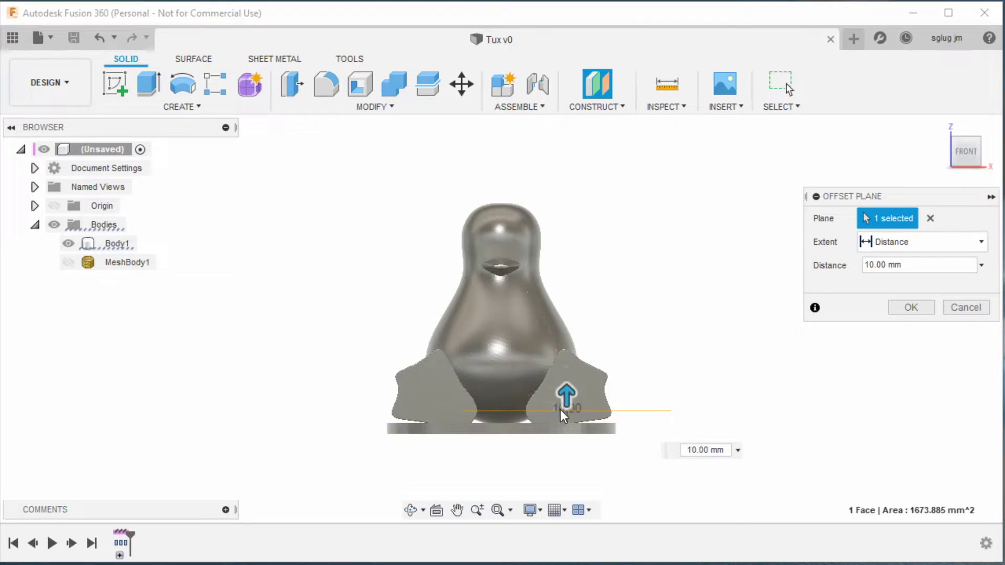
Set the offset plane 14 mm above the base, confirm it, and view it from above
scroll(560, 409, up, 1)
scroll(557, 409, up, 2)
scroll(557, 410, up, 1)
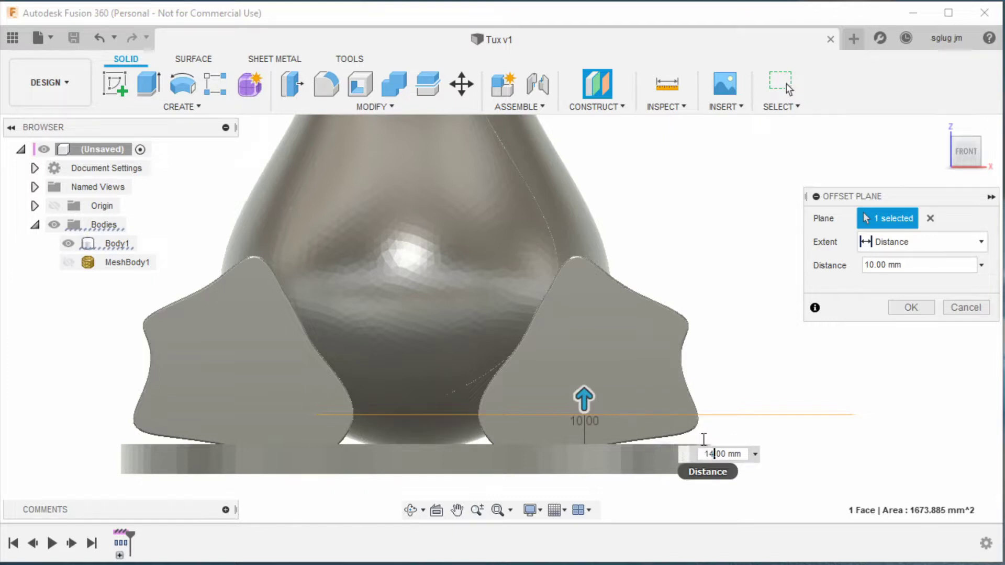
text(4)
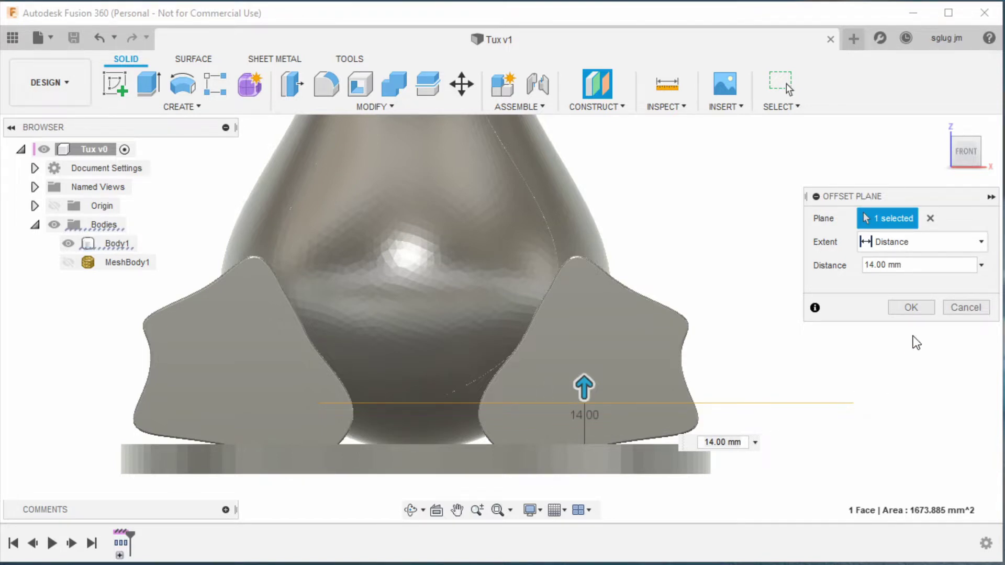
click(915, 307)
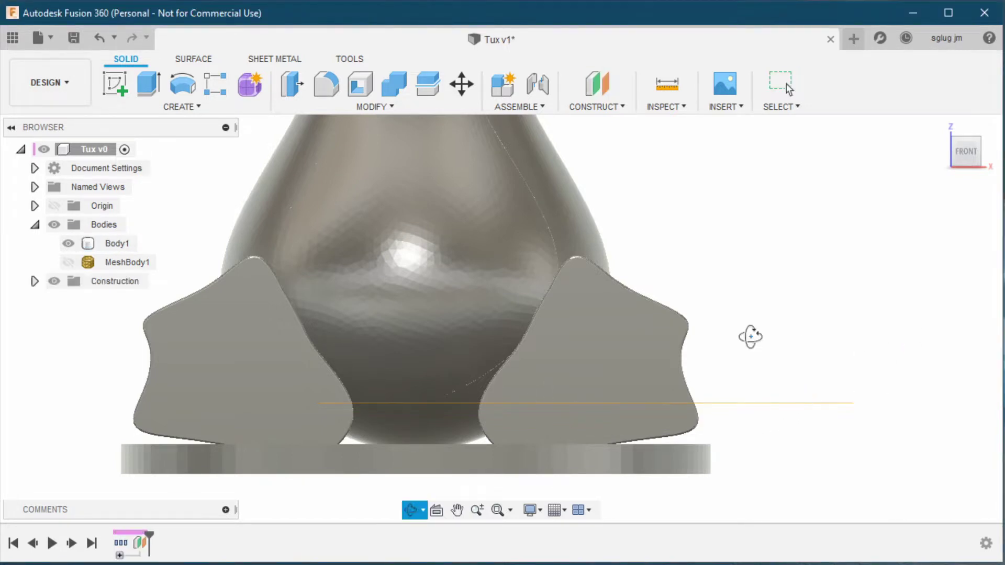
drag(751, 337, 722, 395)
key(Escape)
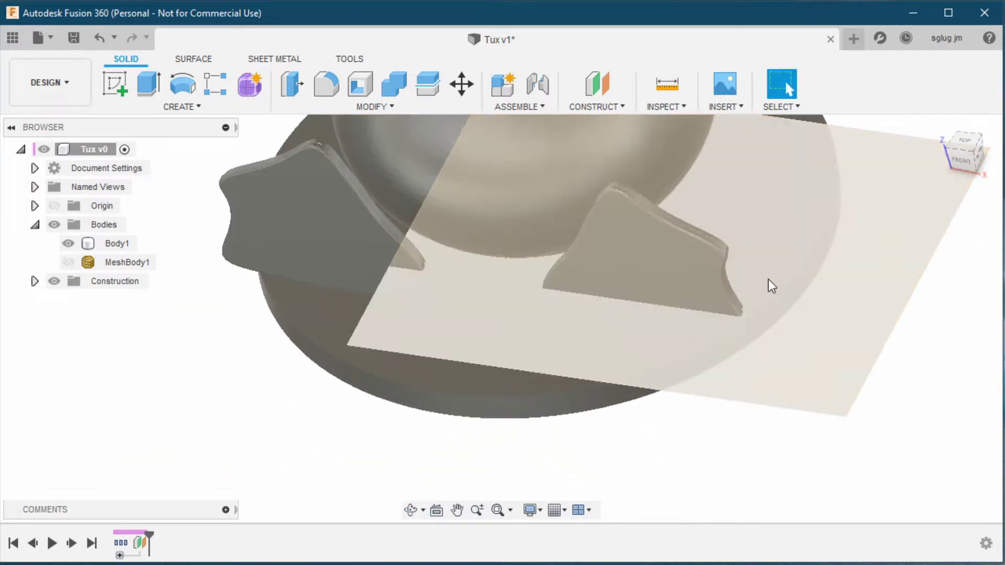
On the offset plane, draw a three-point fit spline from the body through the flipper
click(115, 84)
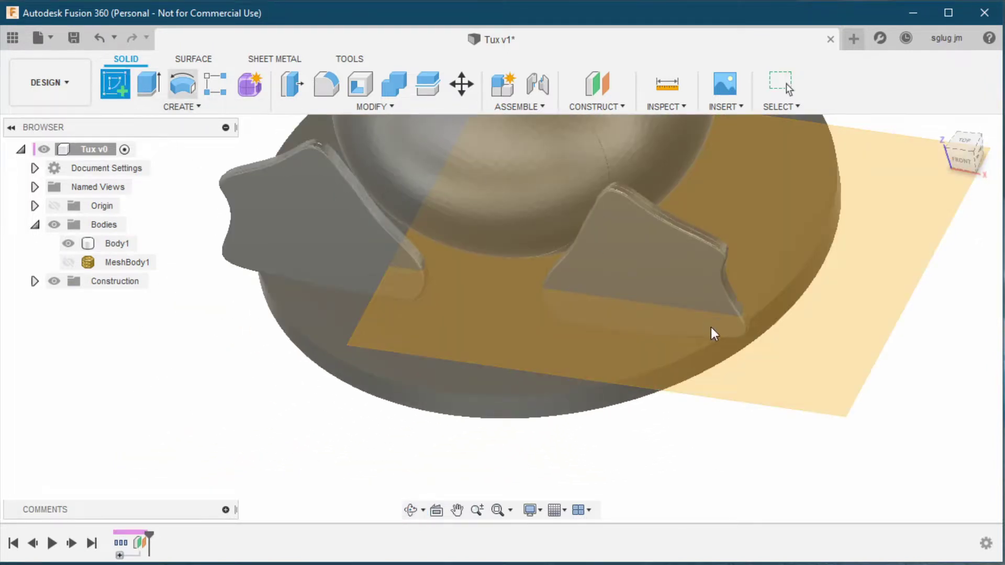
click(803, 308)
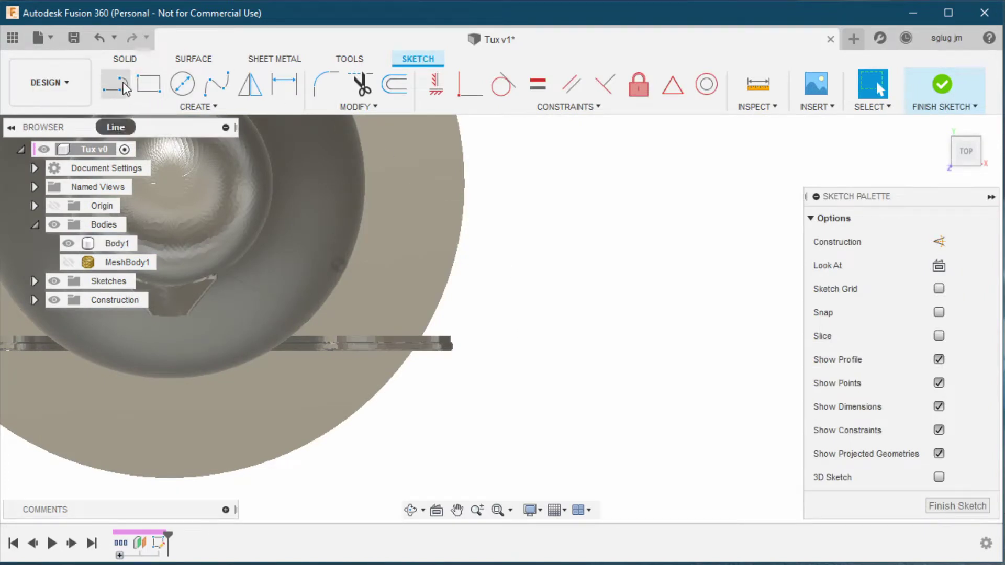
click(217, 87)
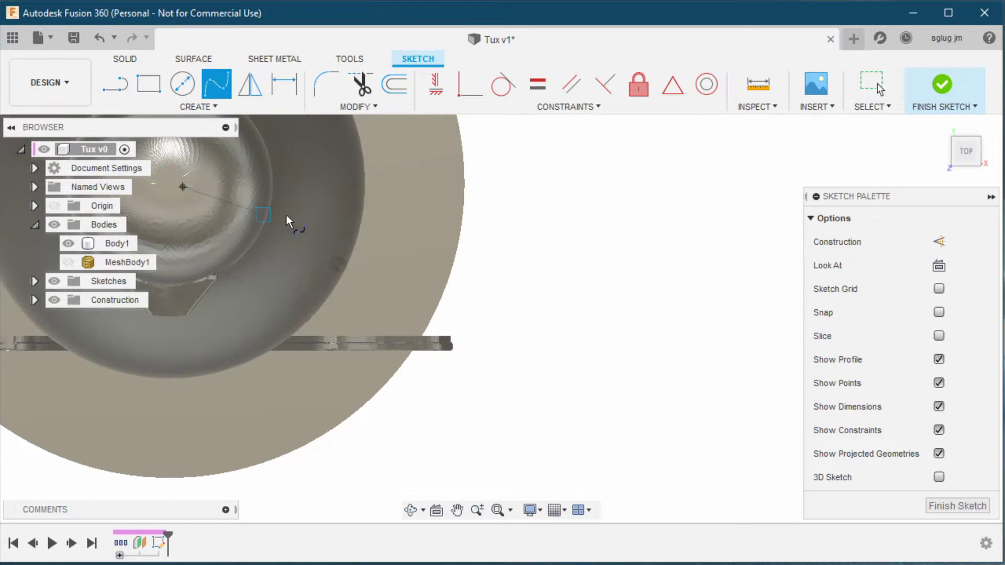
click(311, 258)
click(364, 344)
click(324, 356)
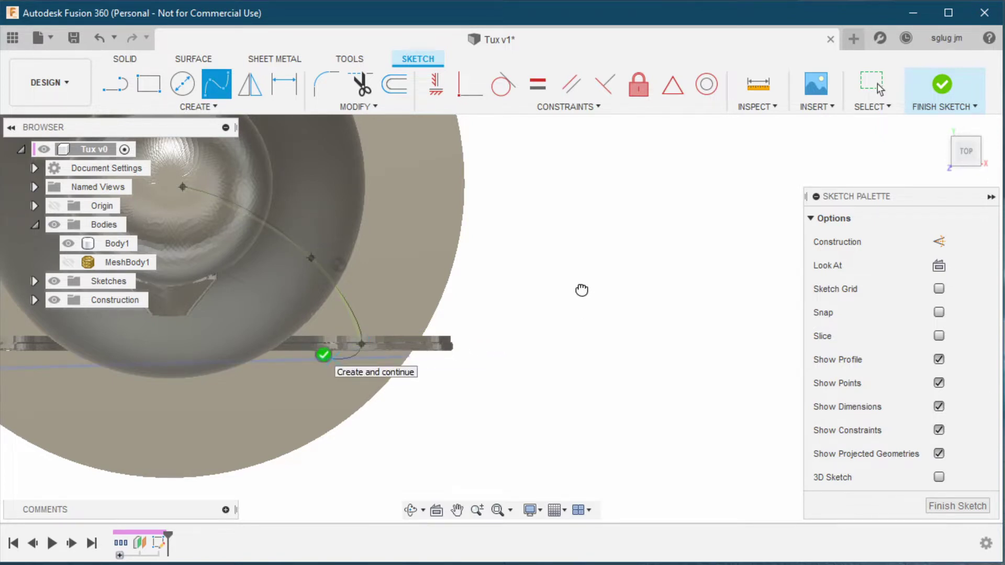
key(Return)
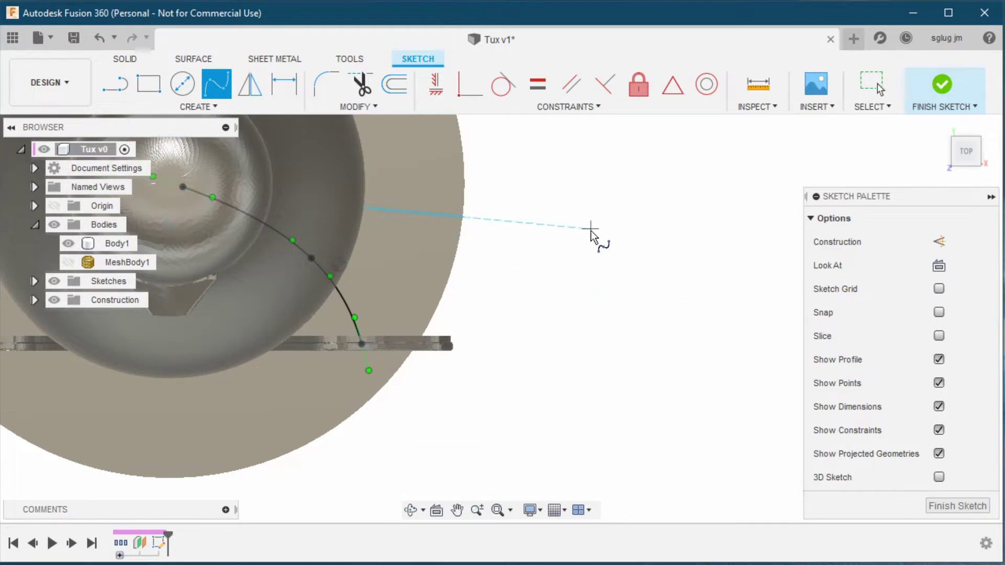
Orbit to check the spline and finish the sketch
key(Escape)
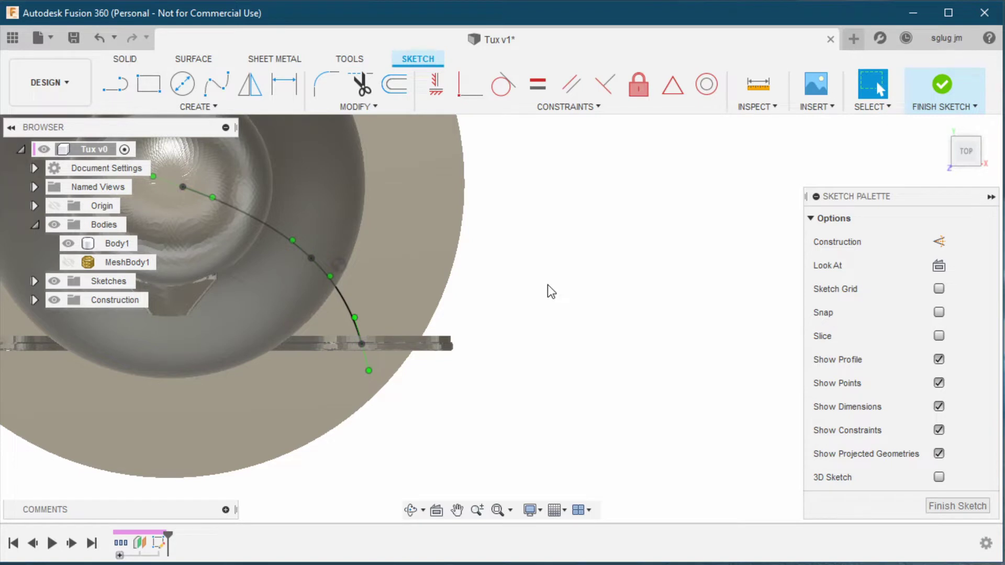
mouse_move(564, 276)
shift+middle_down()
mouse_move(506, 357)
mouse_move(489, 352)
shift+middle_up()
click(943, 510)
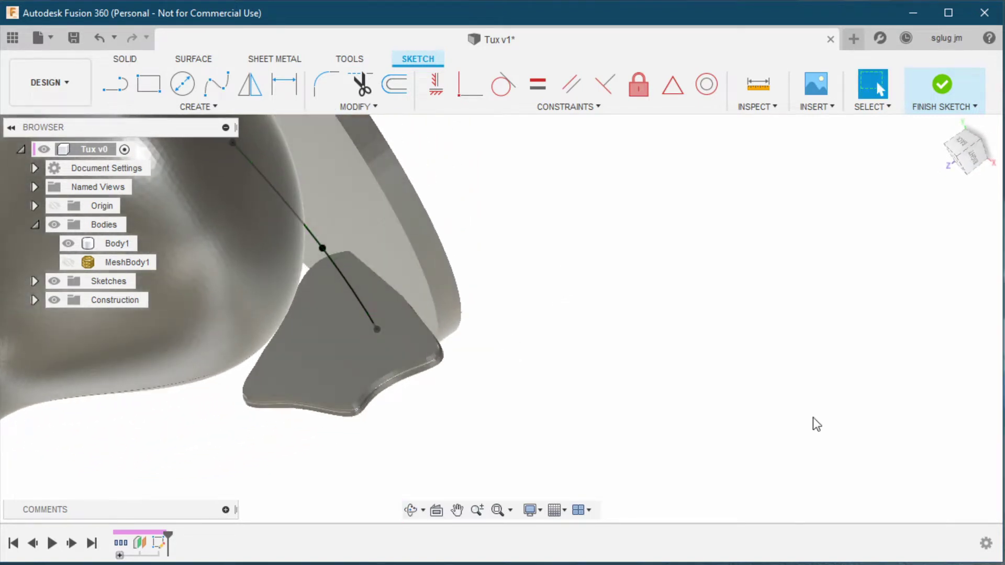
key(Return)
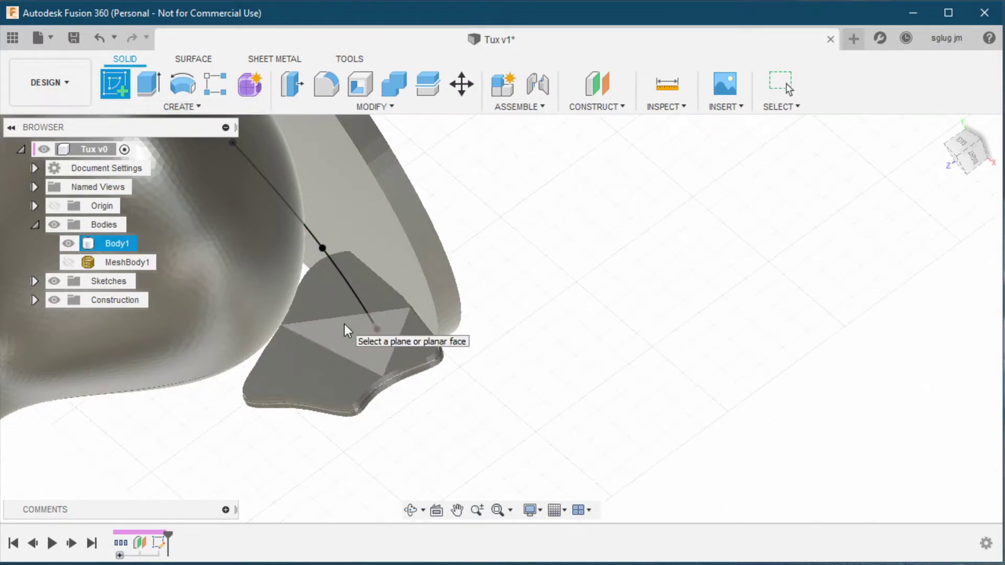
Sketch a 15 mm diameter circle on the flipper's flat face and drag it downward
click(345, 330)
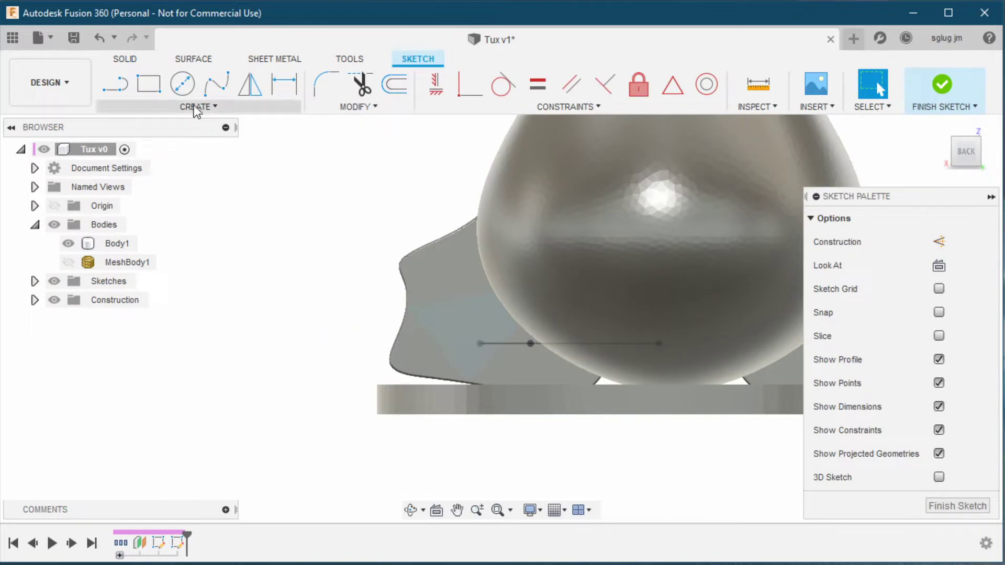
click(183, 84)
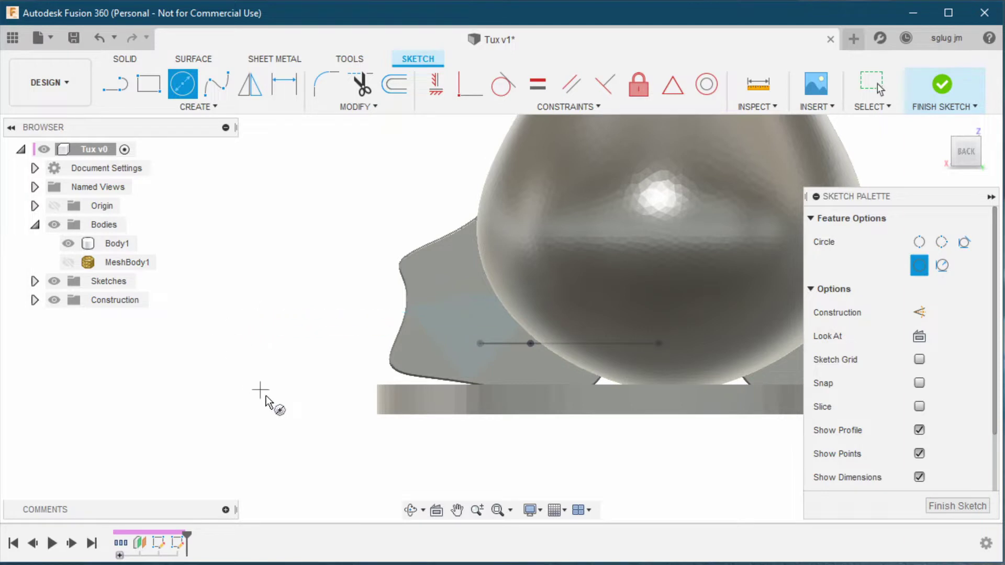
click(273, 242)
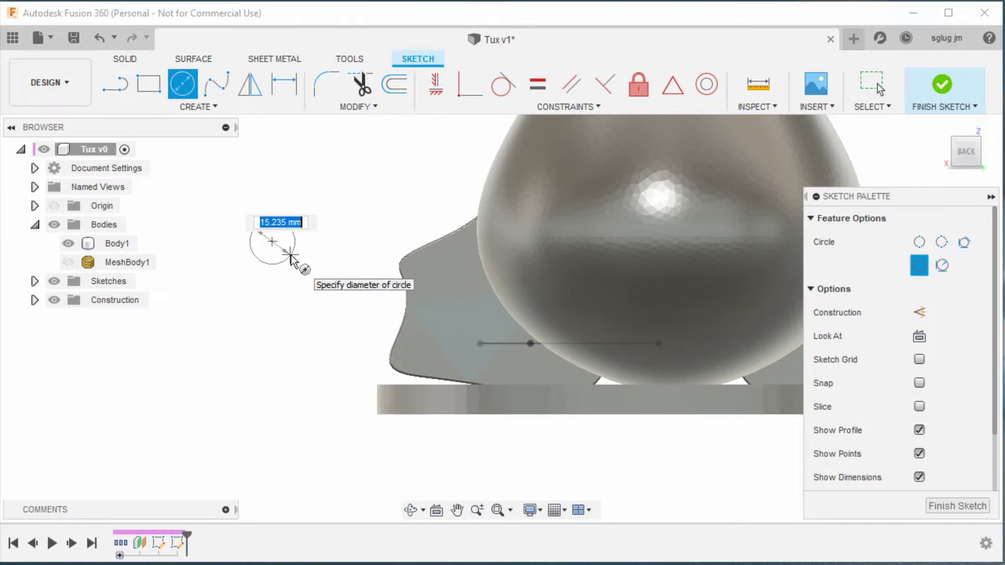
text(15)
key(Tab)
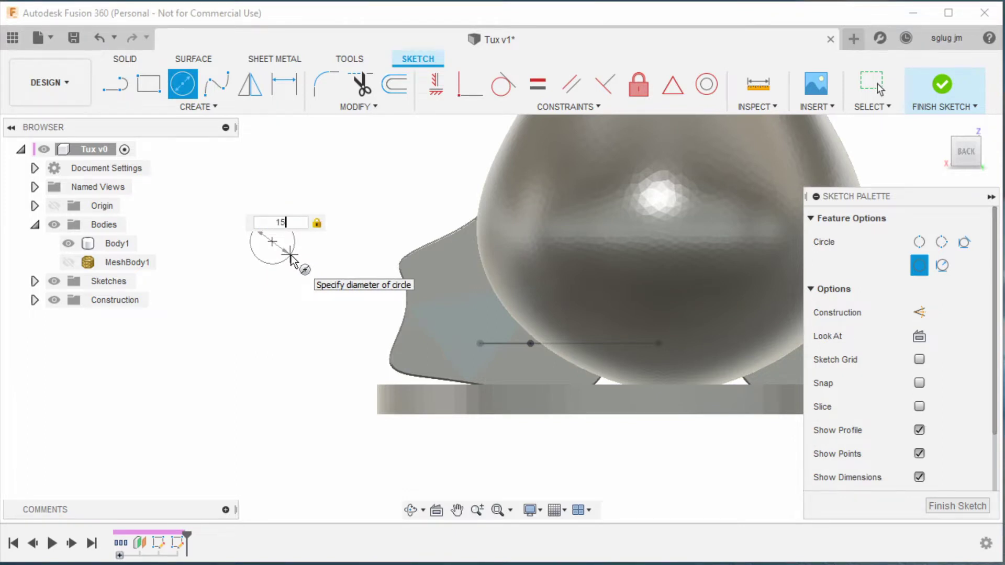
key(Return)
mouse_move(282, 247)
mouse_down()
mouse_move(293, 352)
mouse_move(520, 345)
mouse_move(353, 309)
mouse_move(292, 352)
mouse_up()
Fit and zoom the view, then drag the Ø15 circle onto the right flipper's lower middle
key(F6)
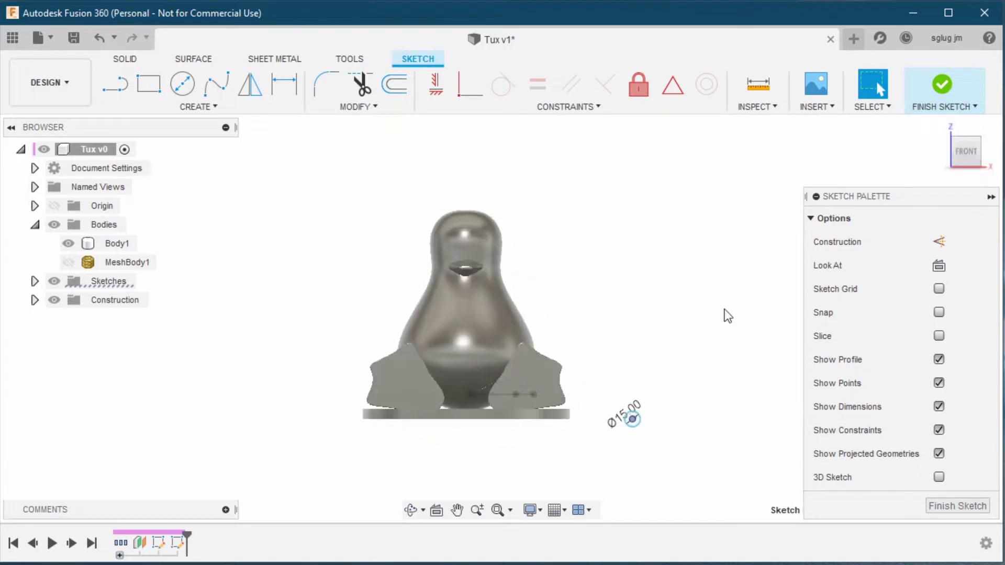
scroll(532, 389, up, 2)
scroll(532, 392, up, 3)
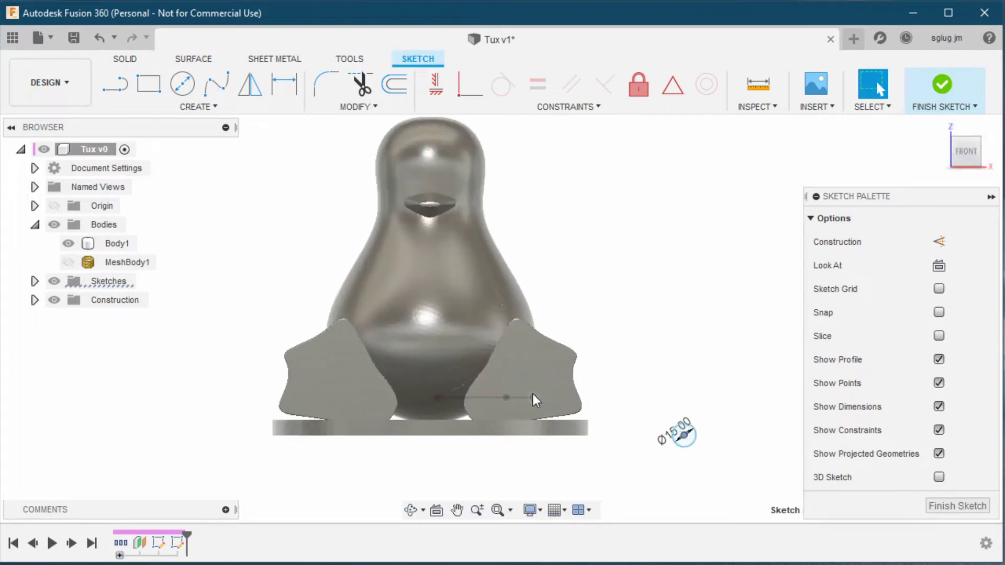
scroll(544, 394, up, 1)
scroll(545, 395, up, 1)
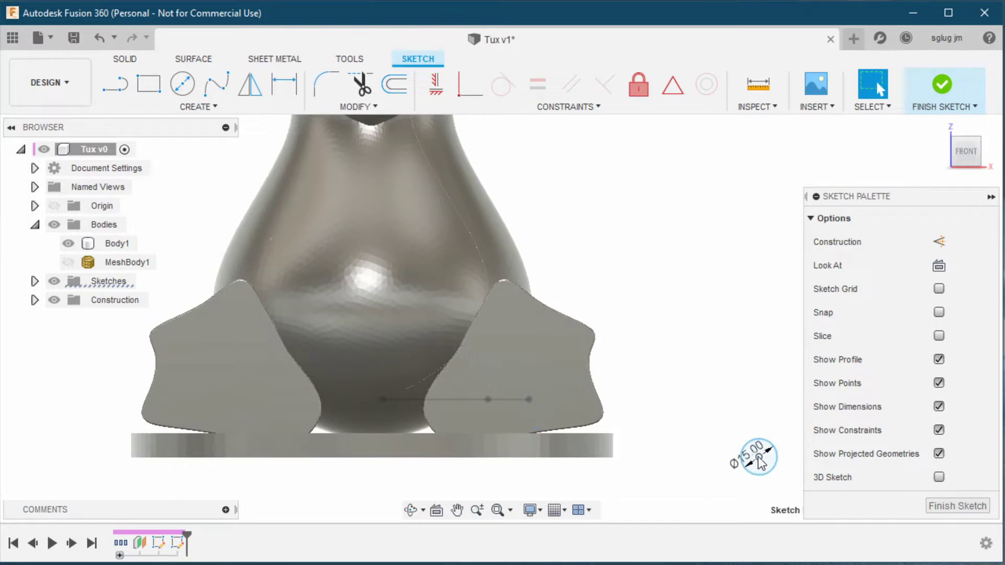
mouse_move(761, 460)
mouse_down()
mouse_move(692, 403)
mouse_move(508, 394)
mouse_move(491, 381)
mouse_up()
scroll(508, 393, up, 1)
scroll(516, 396, up, 1)
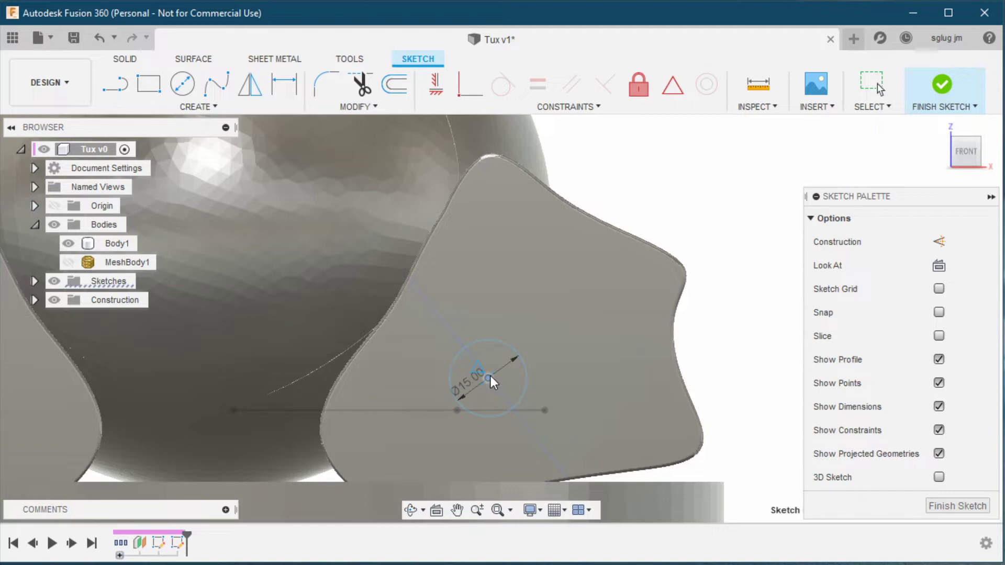
scroll(491, 376, up, 1)
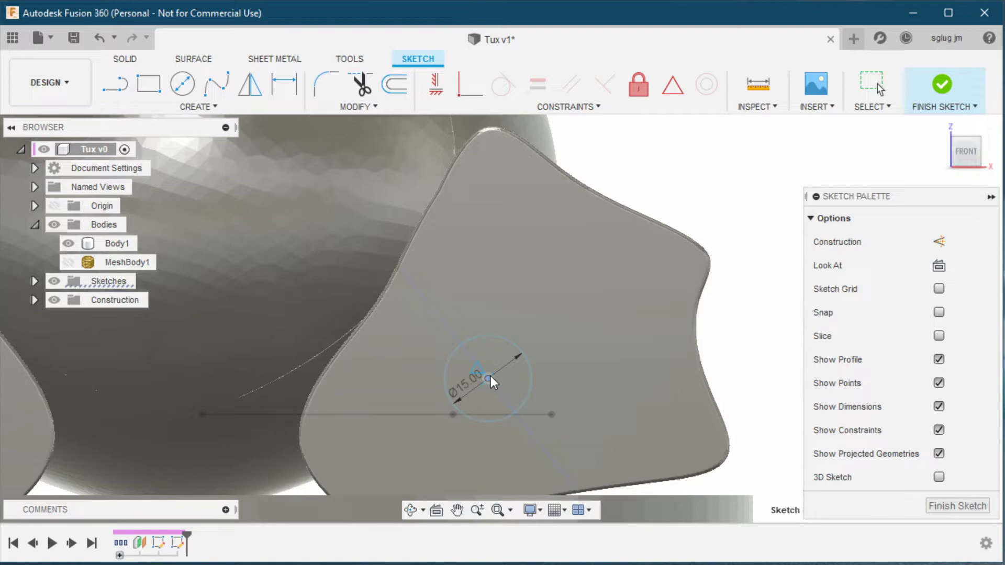
key(Return)
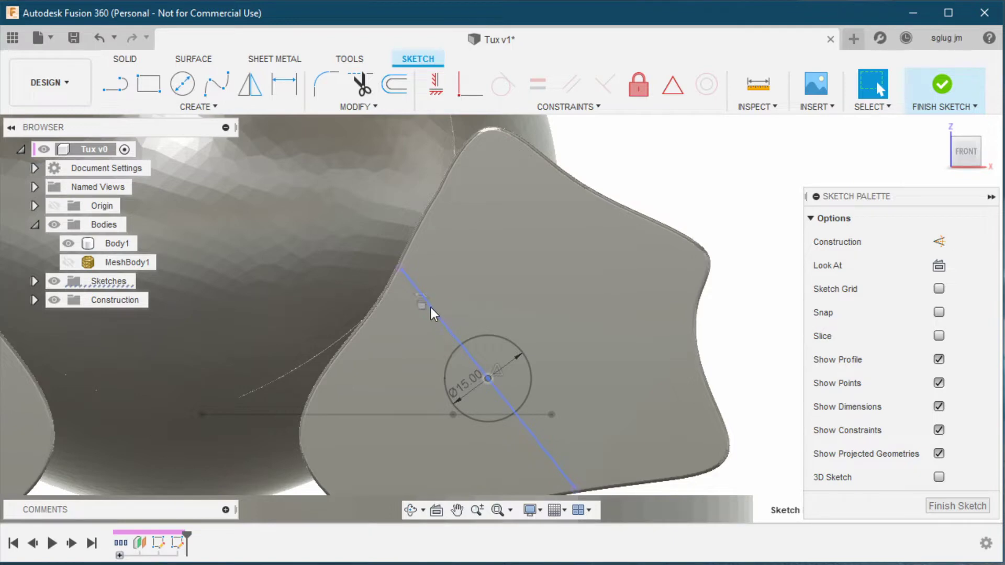
click(490, 378)
shift+middle_drag(764, 406, 378, 328)
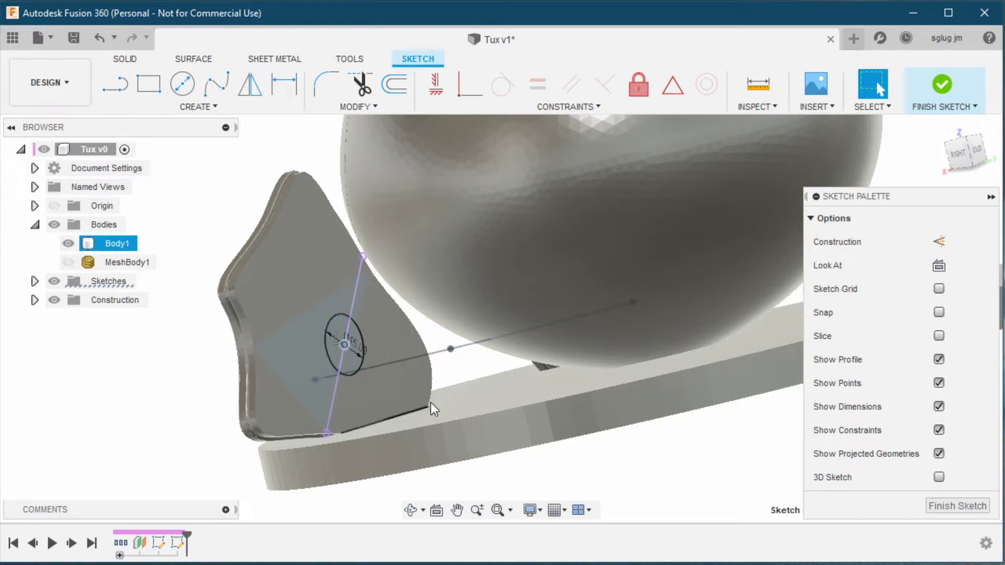
Finish the circle sketch and reopen Plane1 to edit its 14 mm offset distance
click(140, 543)
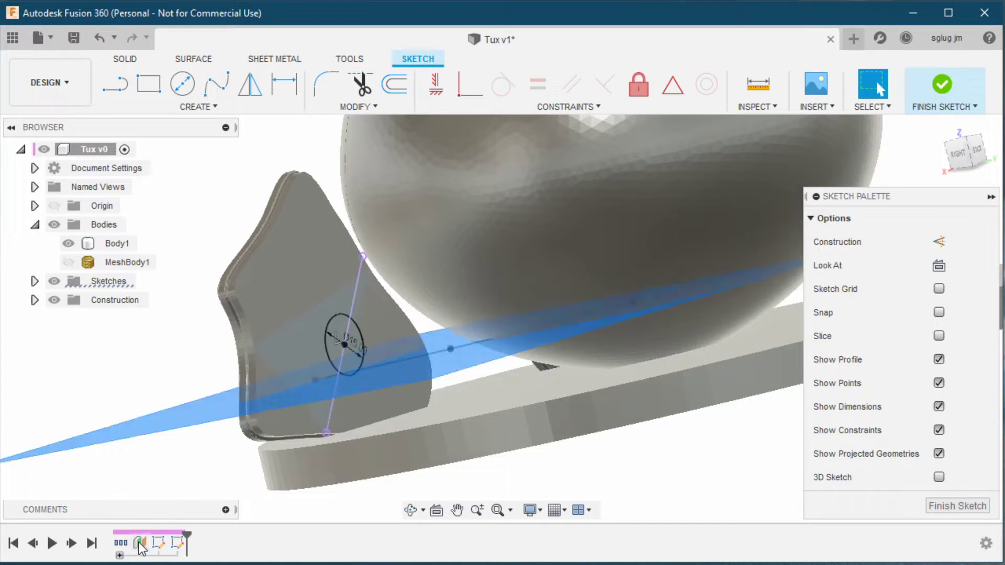
click(967, 509)
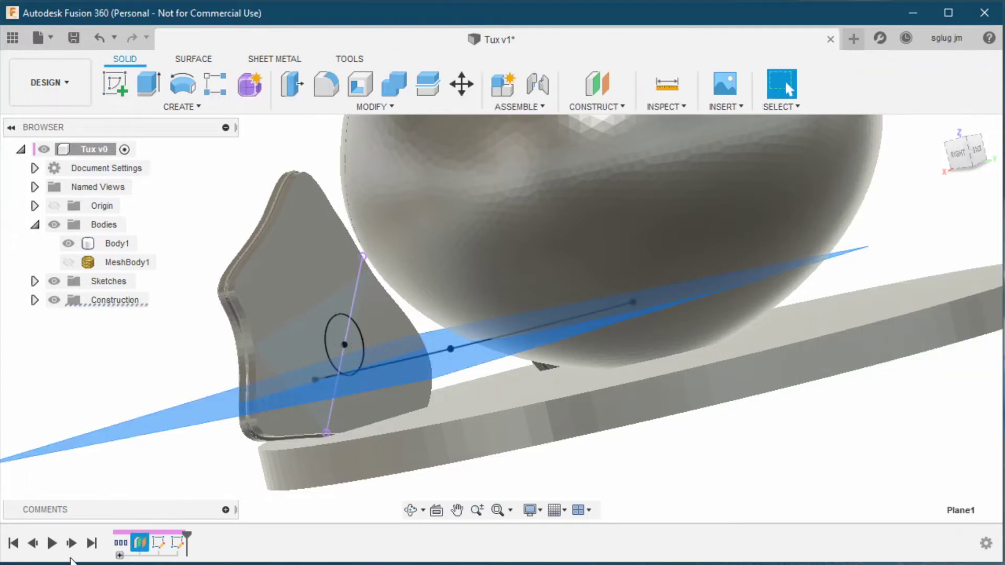
key(Escape)
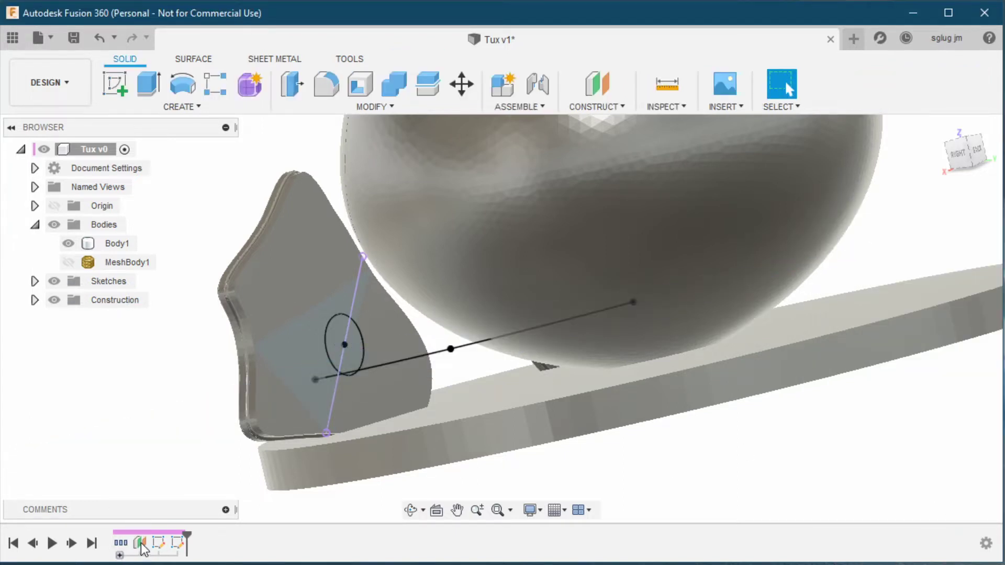
double_click(140, 545)
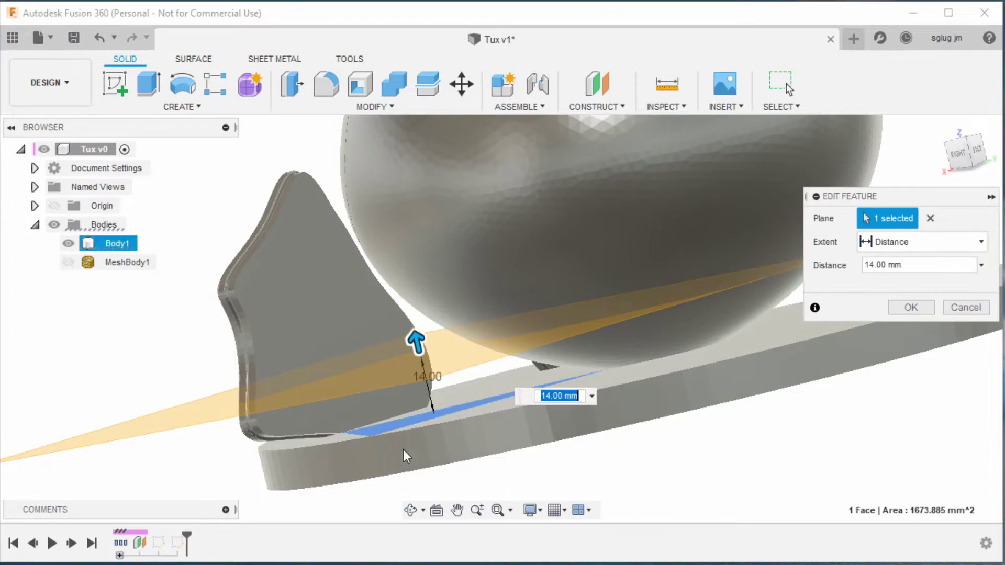
click(550, 396)
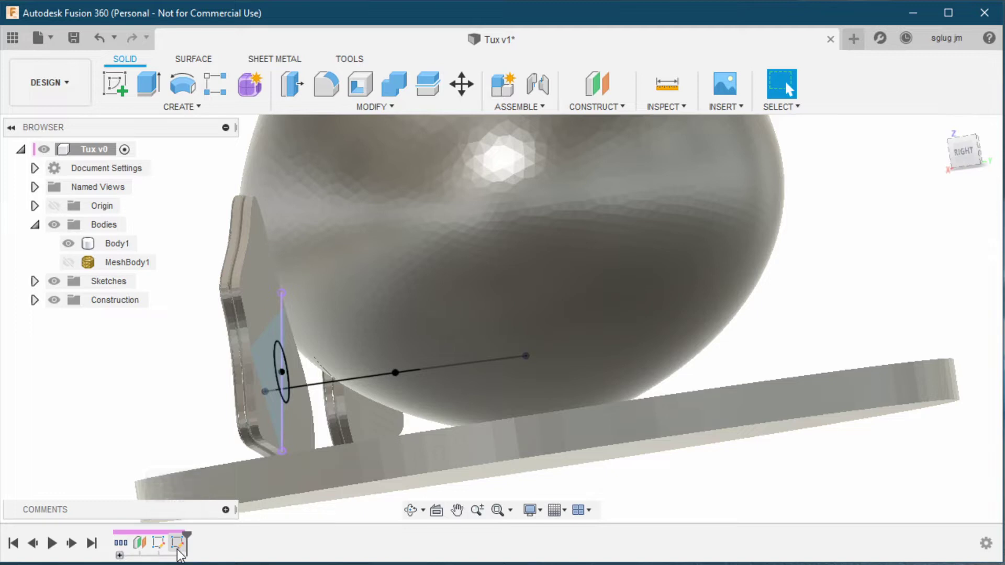
Move Plane1 after Sketch1 in the timeline and set its offset to 20 mm
click(178, 547)
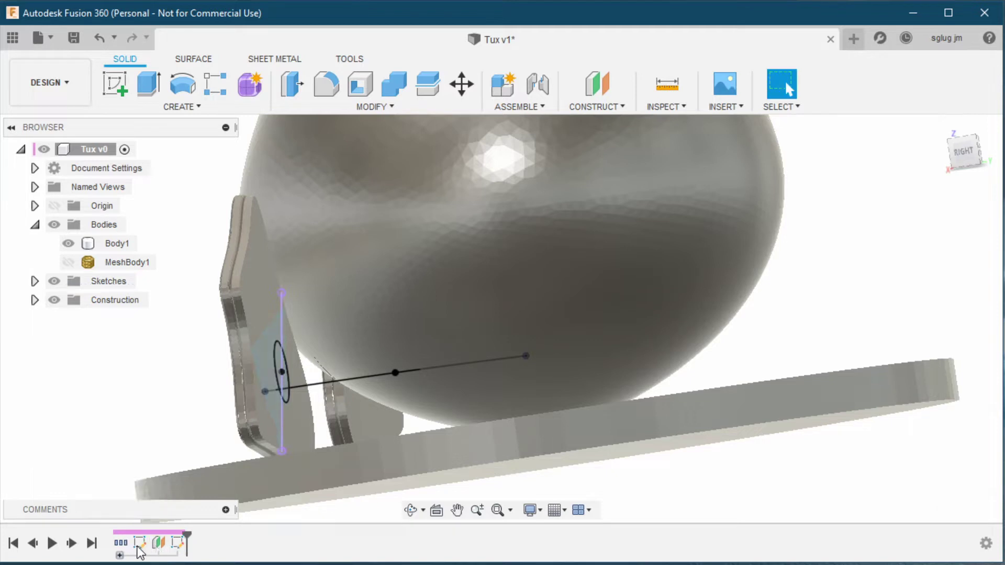
drag(139, 549, 160, 547)
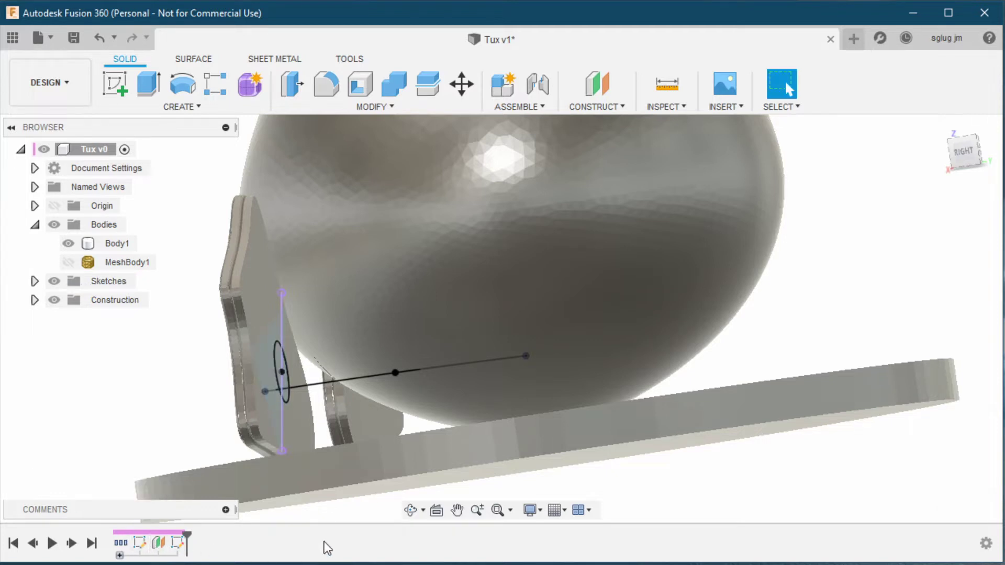
double_click(159, 543)
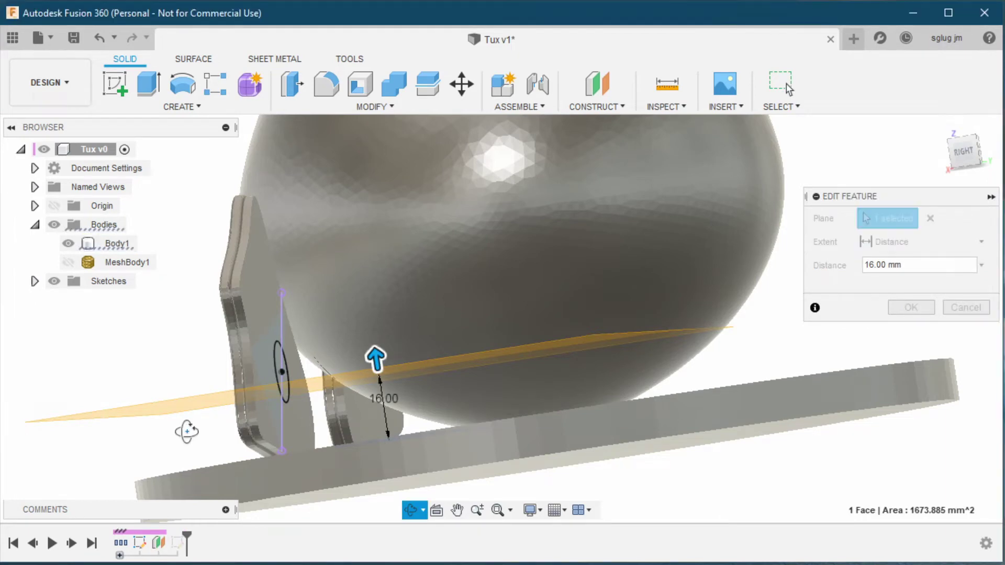
mouse_move(191, 433)
shift+middle_down()
mouse_move(152, 435)
mouse_move(157, 454)
mouse_move(382, 384)
shift+middle_up()
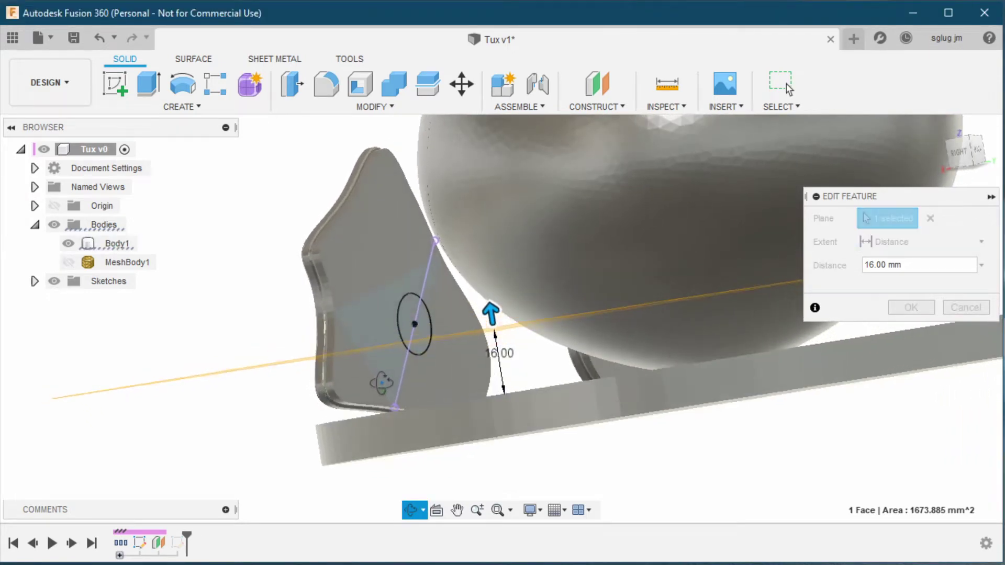
drag(490, 311, 489, 299)
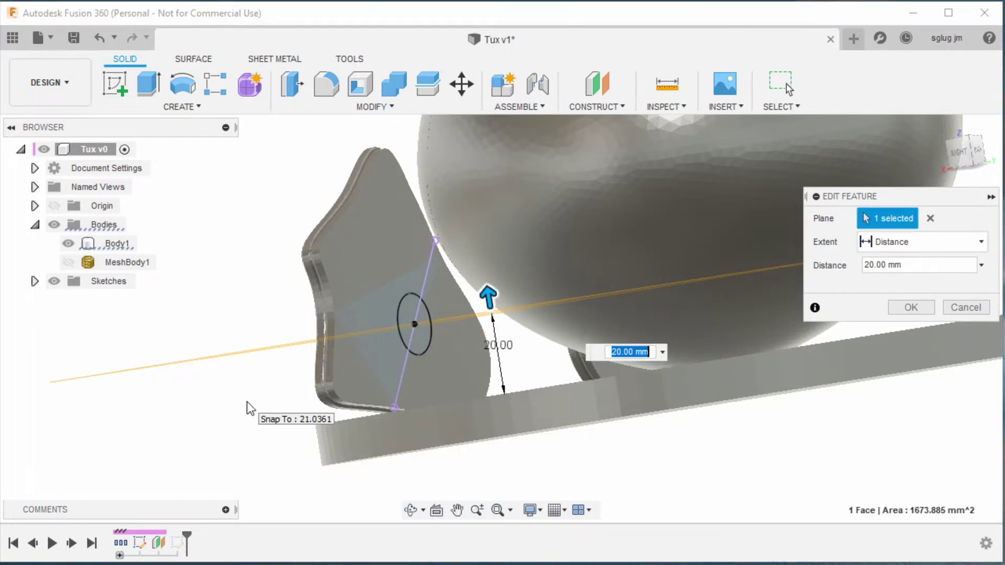
shift+middle_drag(247, 408, 309, 391)
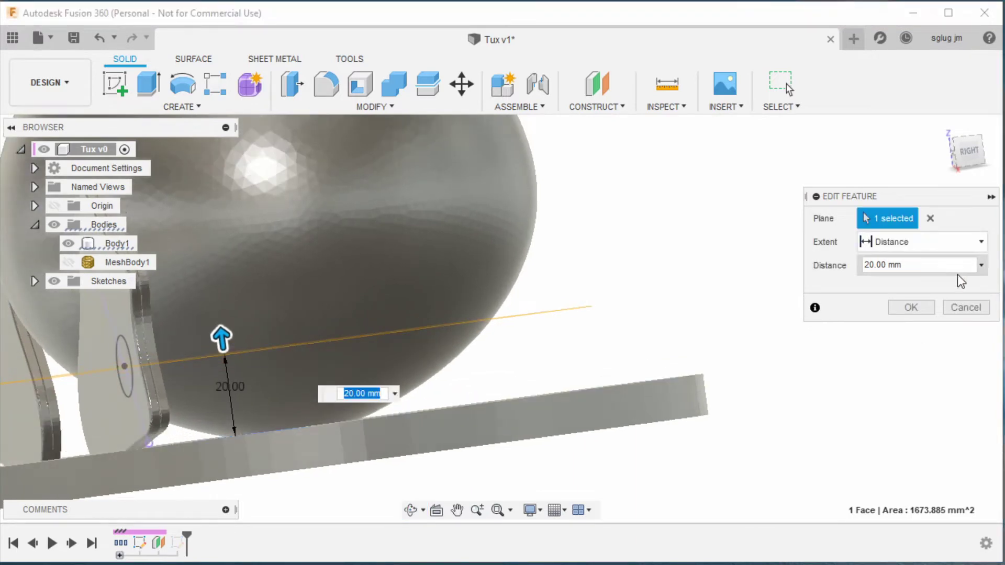
click(906, 307)
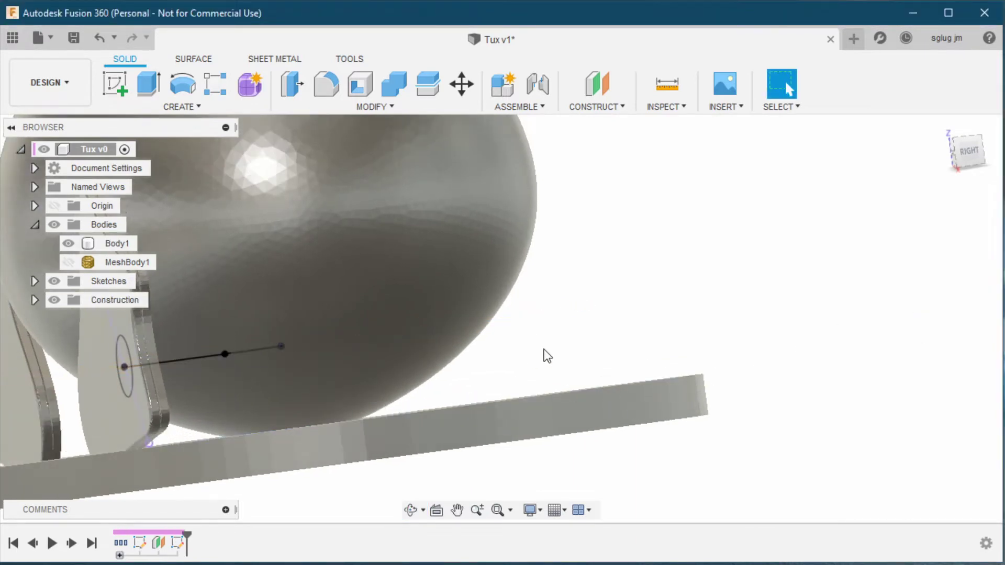
key(F4)
mouse_move(520, 360)
mouse_down()
mouse_move(478, 375)
mouse_move(552, 382)
mouse_up()
key(Escape)
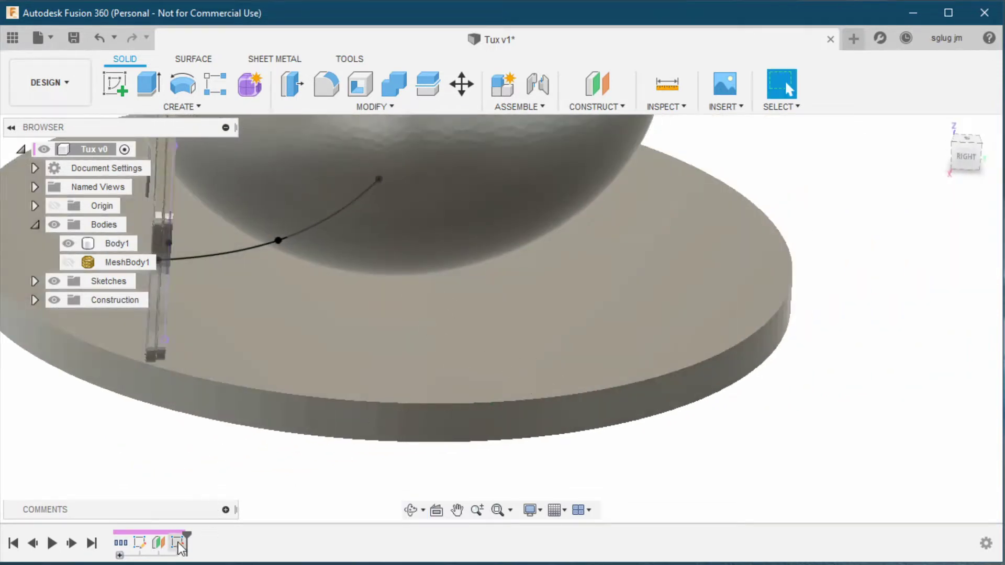
Reopen the spline sketch and pan the view to bring the spline end into view
double_click(178, 543)
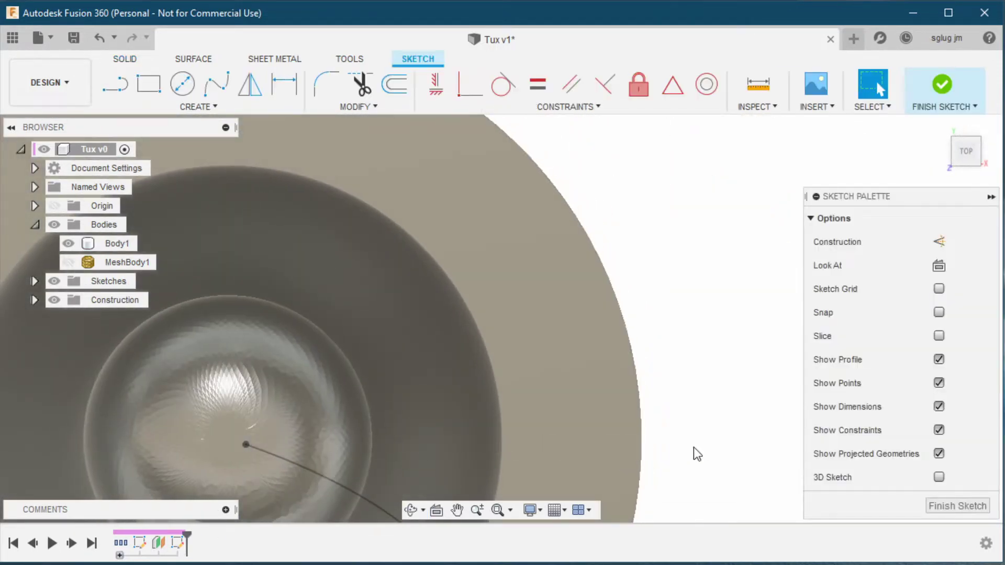
click(413, 513)
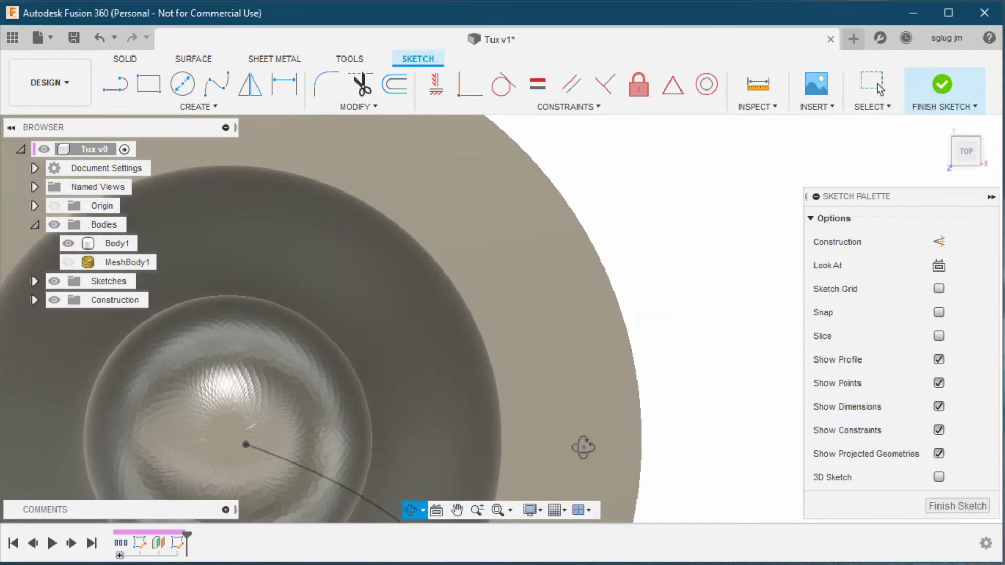
middle_drag(584, 446, 596, 300)
drag(596, 300, 585, 130)
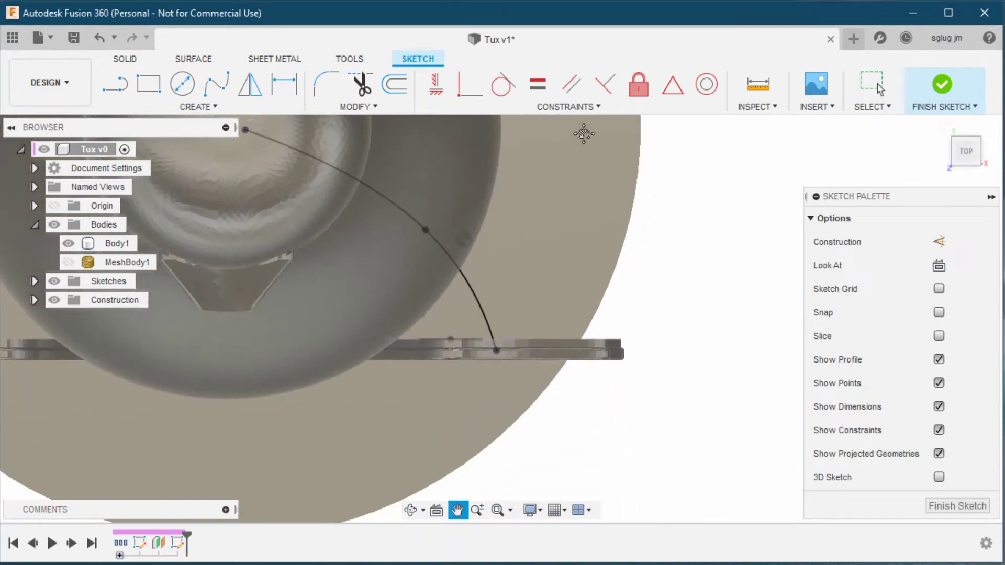
key(Escape)
click(585, 130)
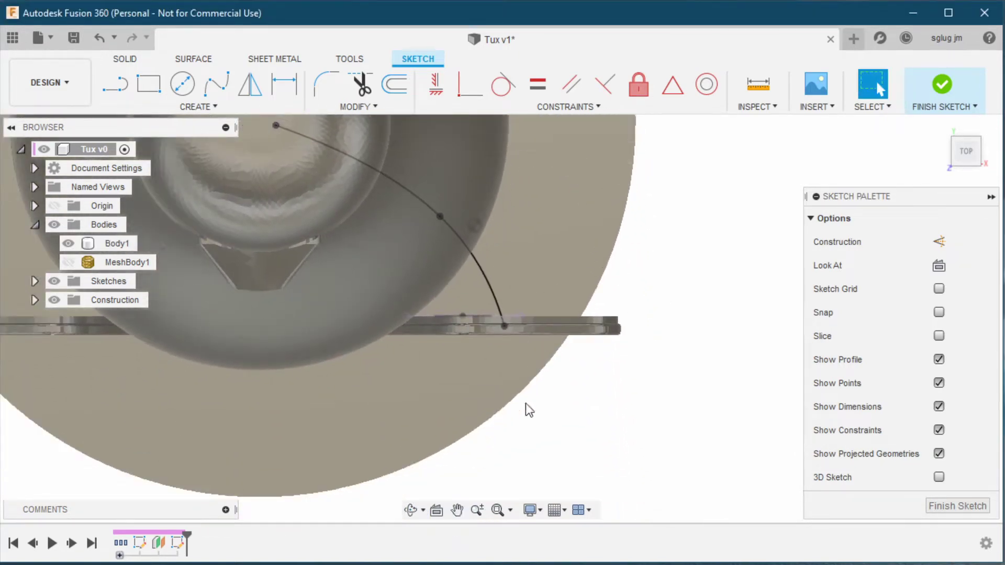
mouse_move(602, 386)
shift+middle_down()
mouse_move(605, 352)
mouse_move(606, 386)
shift+middle_up()
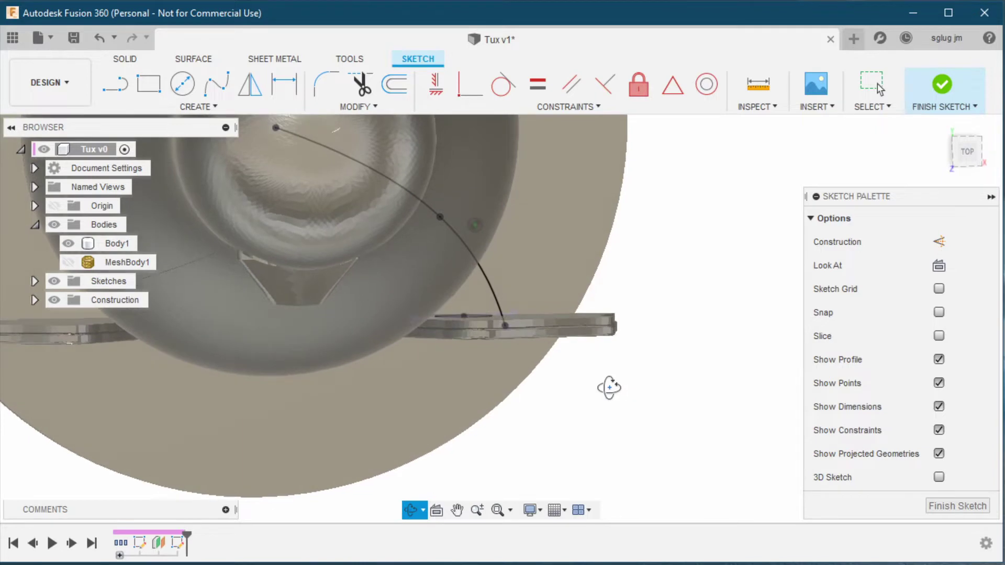
click(490, 323)
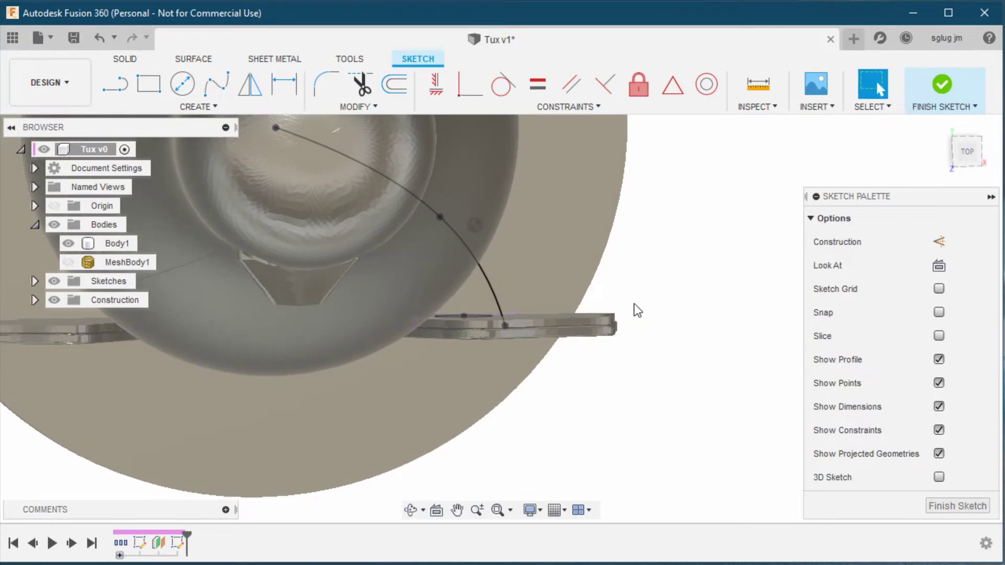
Drag the spline's end point left along the flipper
click(178, 544)
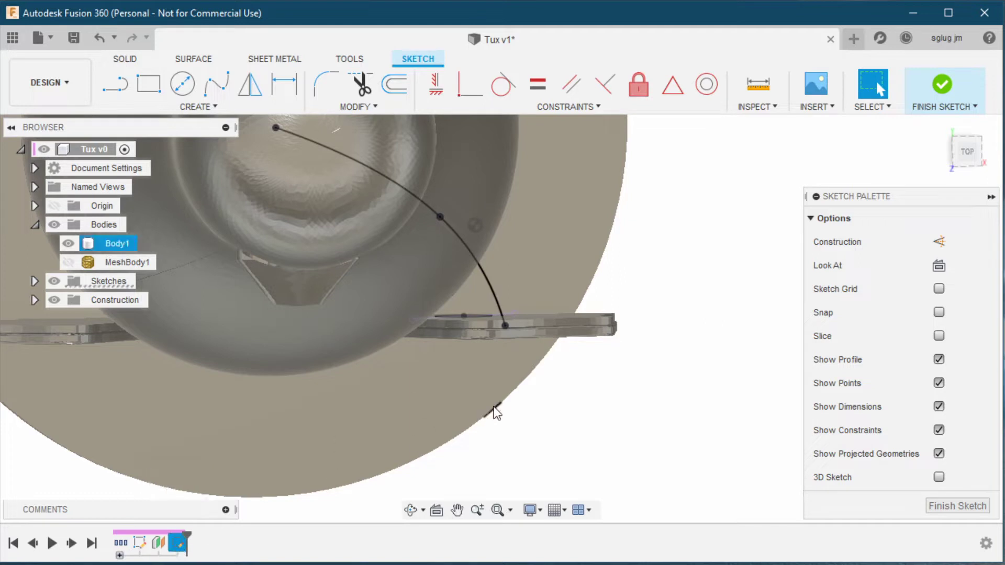
click(485, 276)
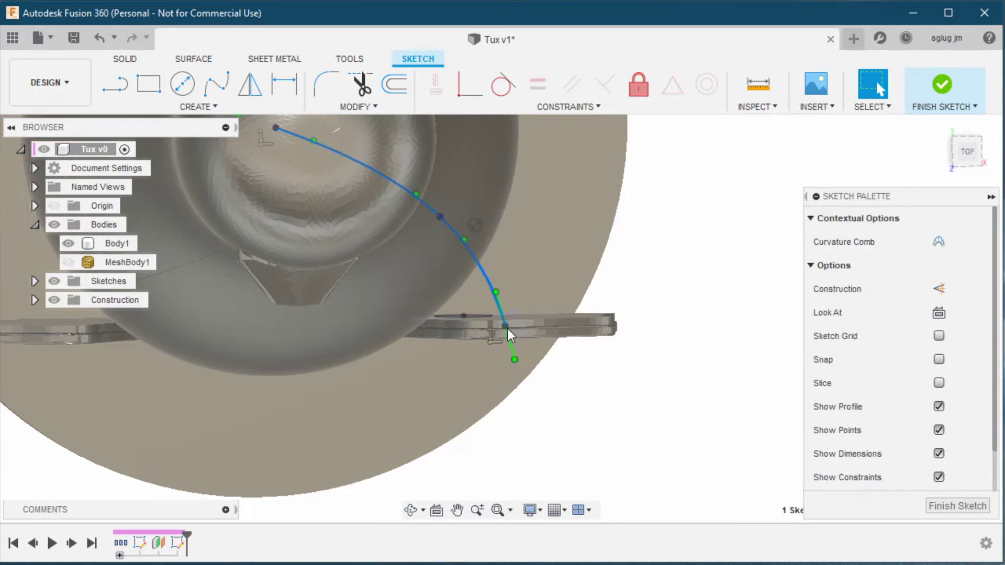
click(712, 272)
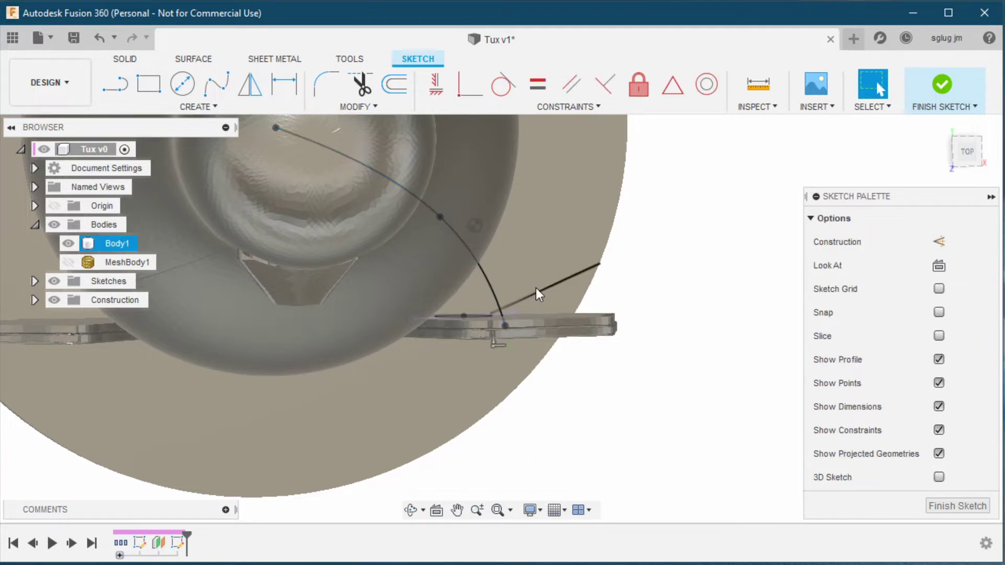
click(507, 325)
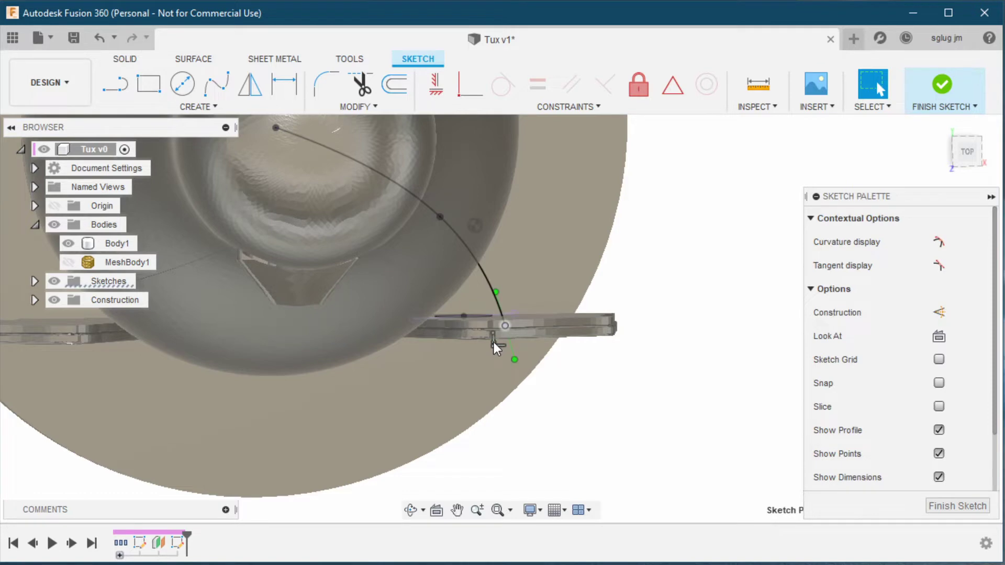
key(Escape)
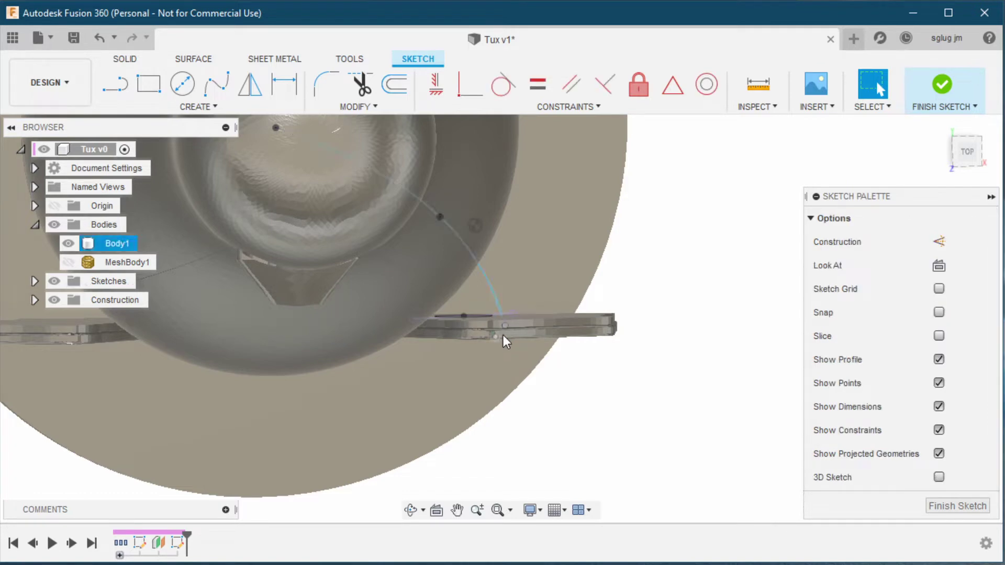
drag(505, 326, 466, 322)
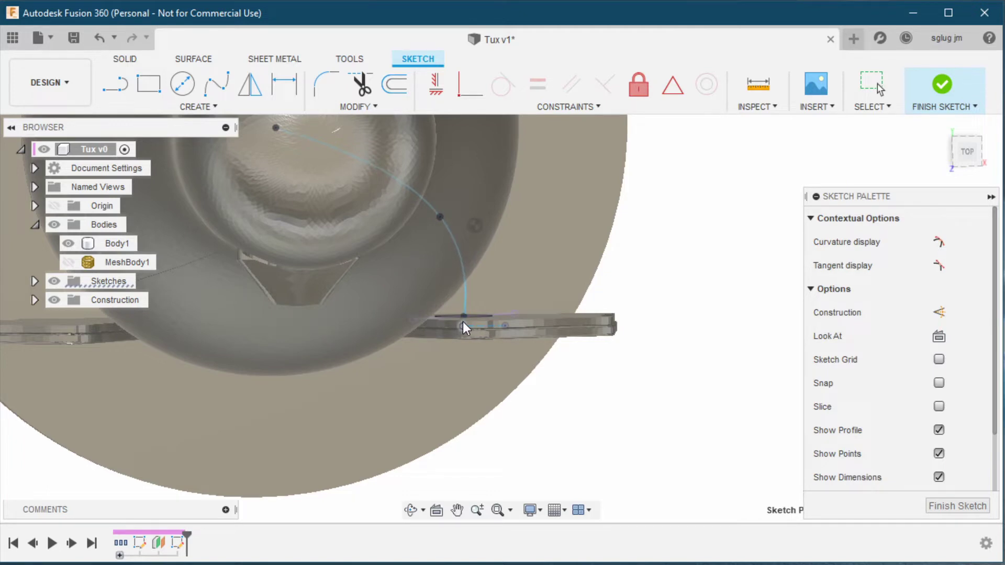
Shift the spline's middle fit point so the curve drops smoothly onto the flipper
click(463, 238)
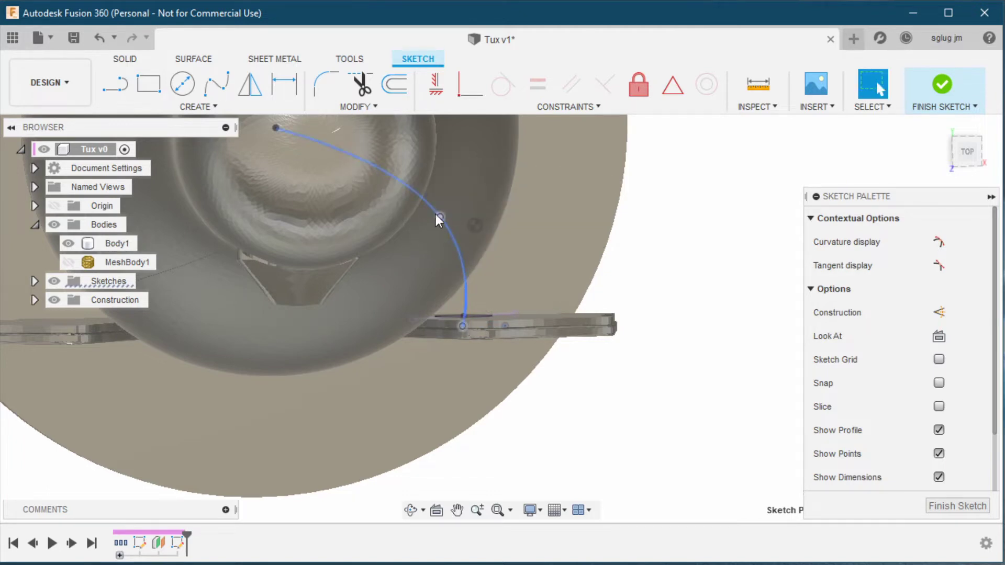
click(441, 216)
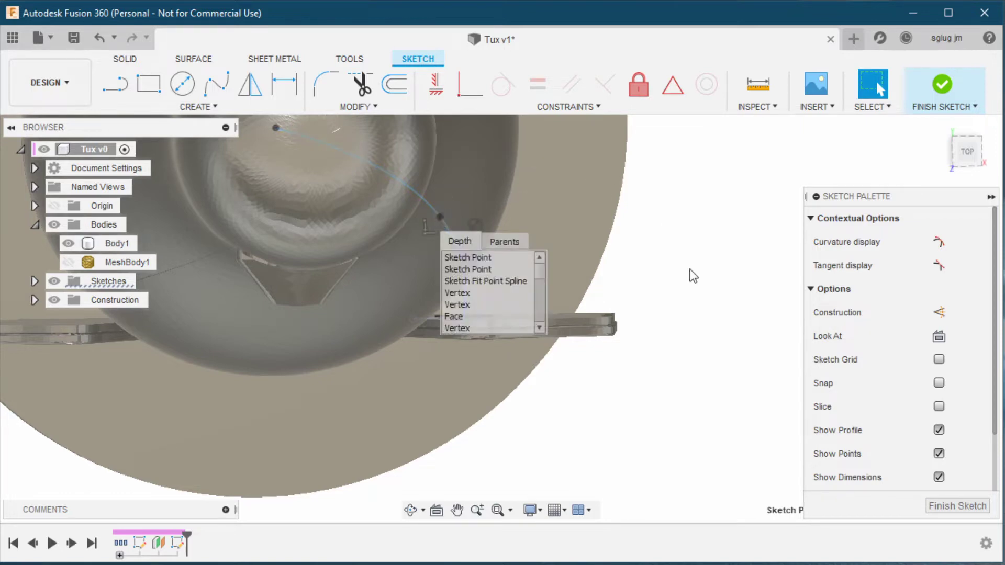
key(Escape)
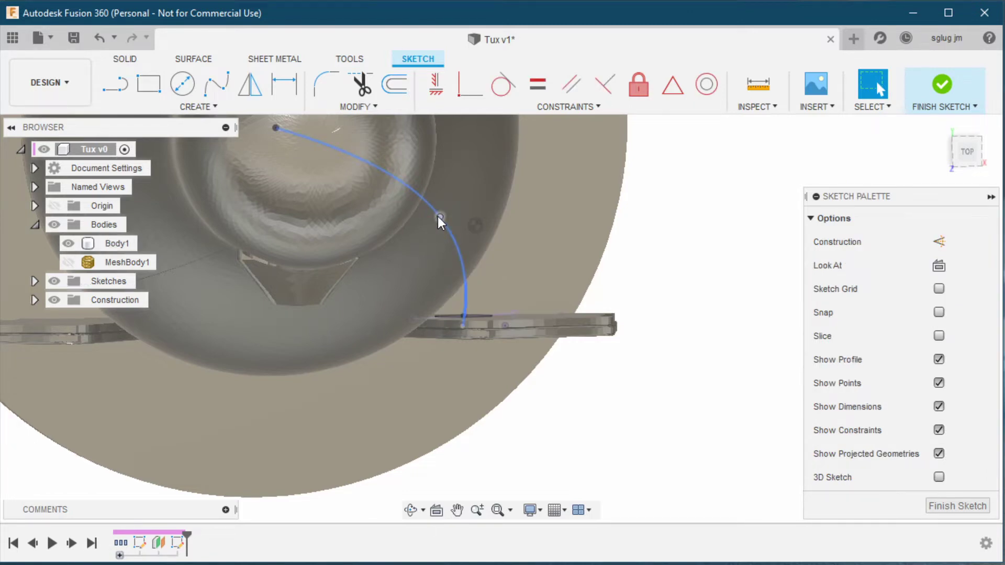
mouse_move(440, 216)
mouse_down()
mouse_move(429, 216)
mouse_move(435, 236)
mouse_up()
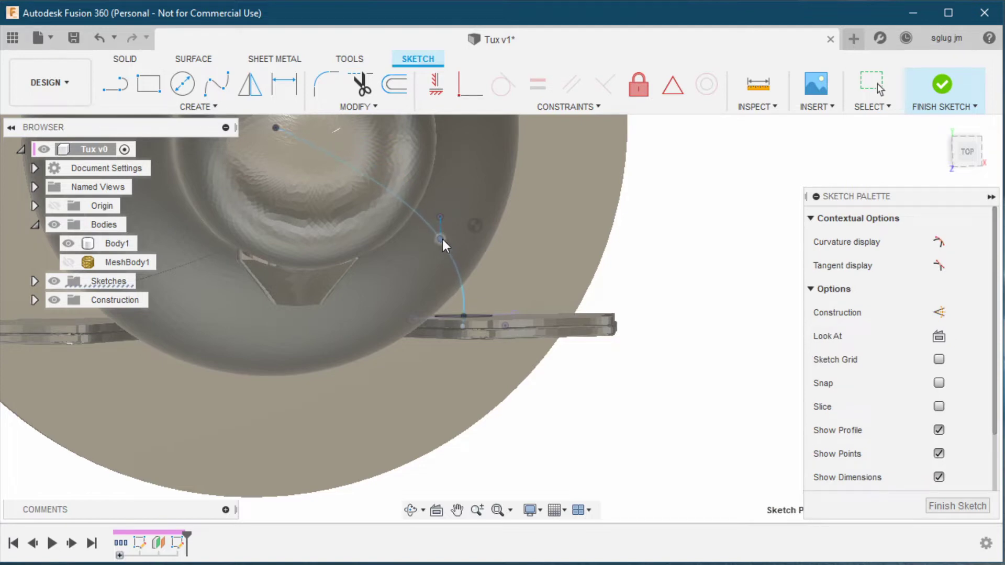
drag(449, 236, 447, 233)
click(441, 217)
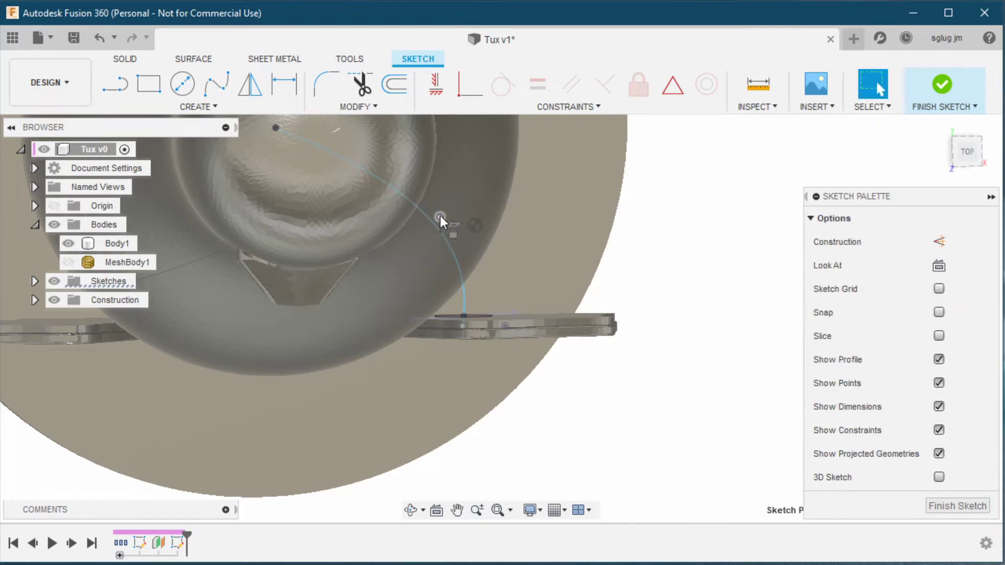
click(497, 210)
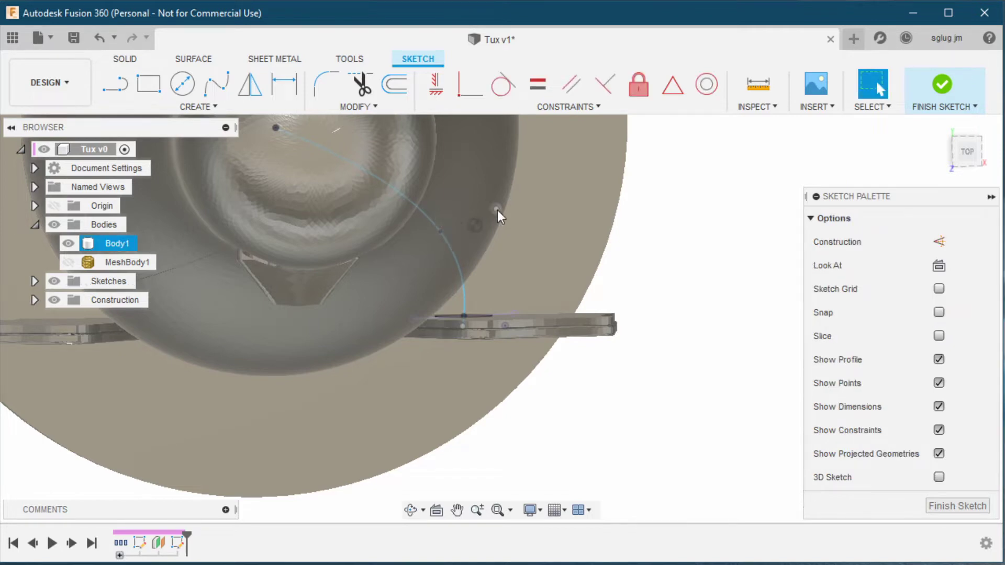
Finish the sketch and orbit to a side view of the penguin
click(975, 507)
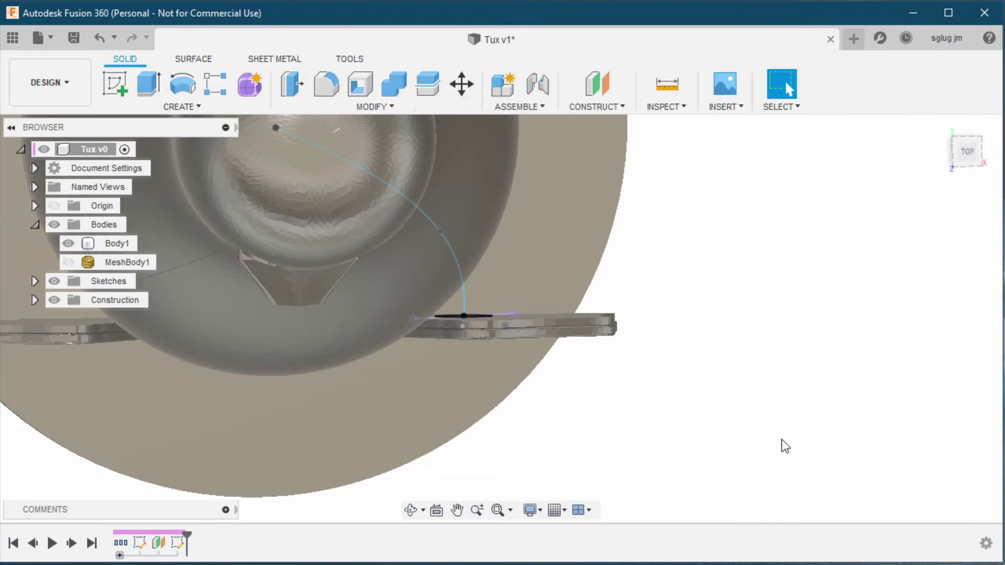
click(943, 125)
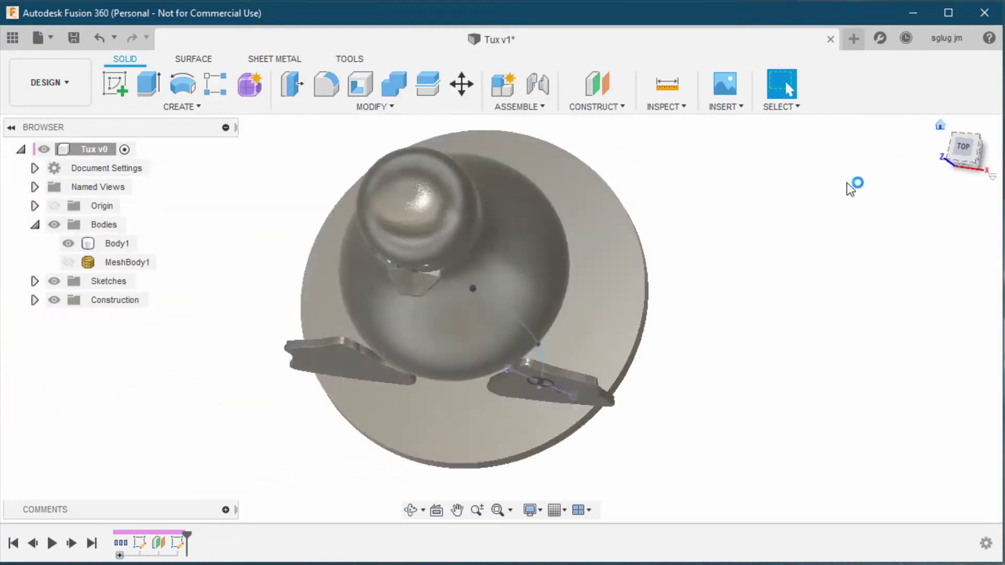
shift+middle_drag(720, 351, 410, 309)
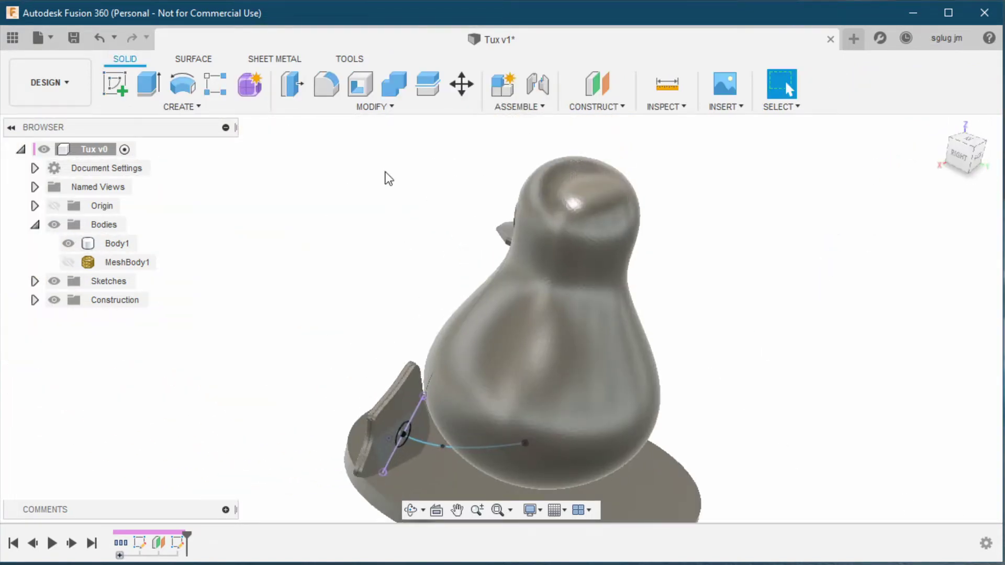
click(190, 108)
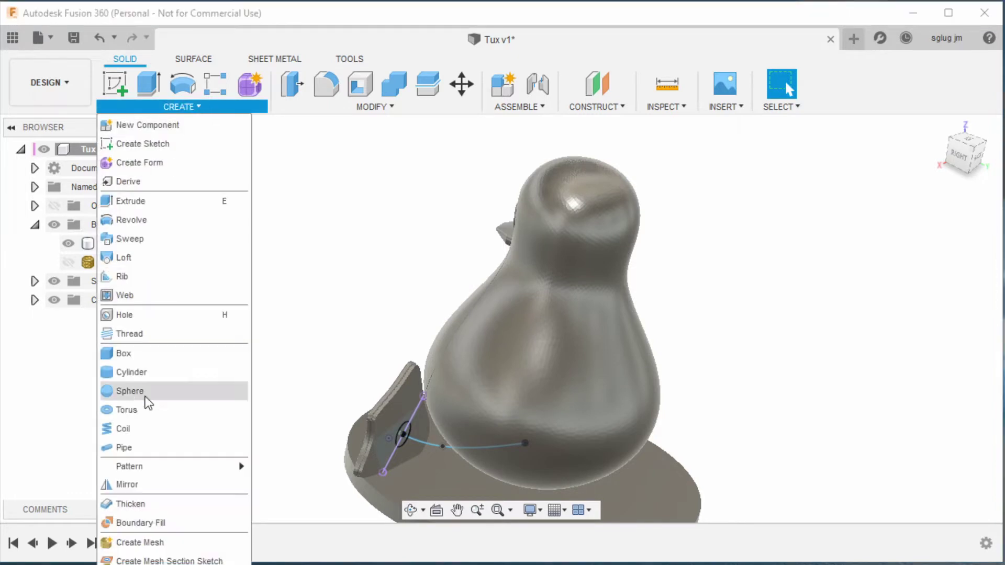
Start a single-path Sweep with the circle's three regions as the profile
click(131, 239)
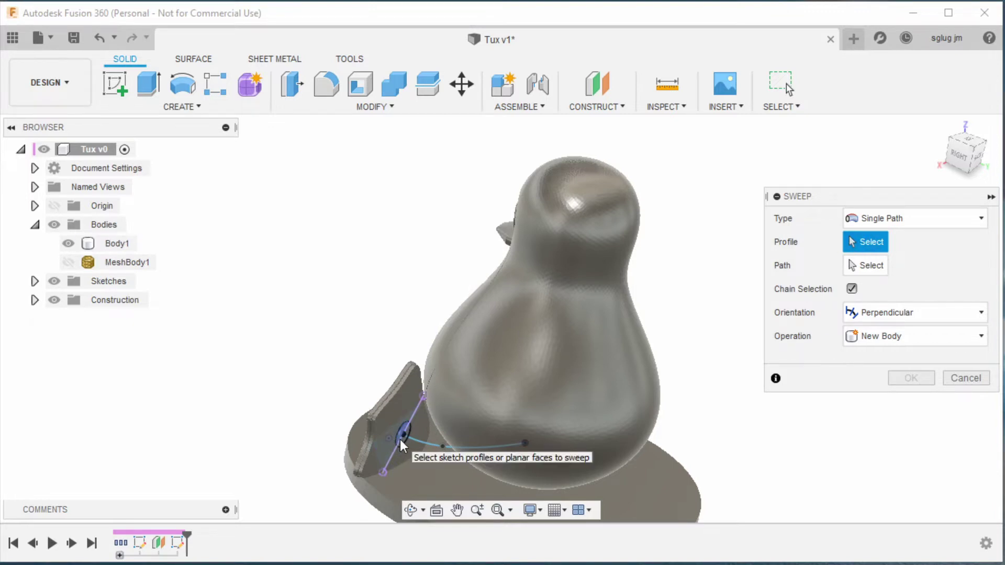
scroll(403, 436, up, 3)
scroll(404, 438, up, 3)
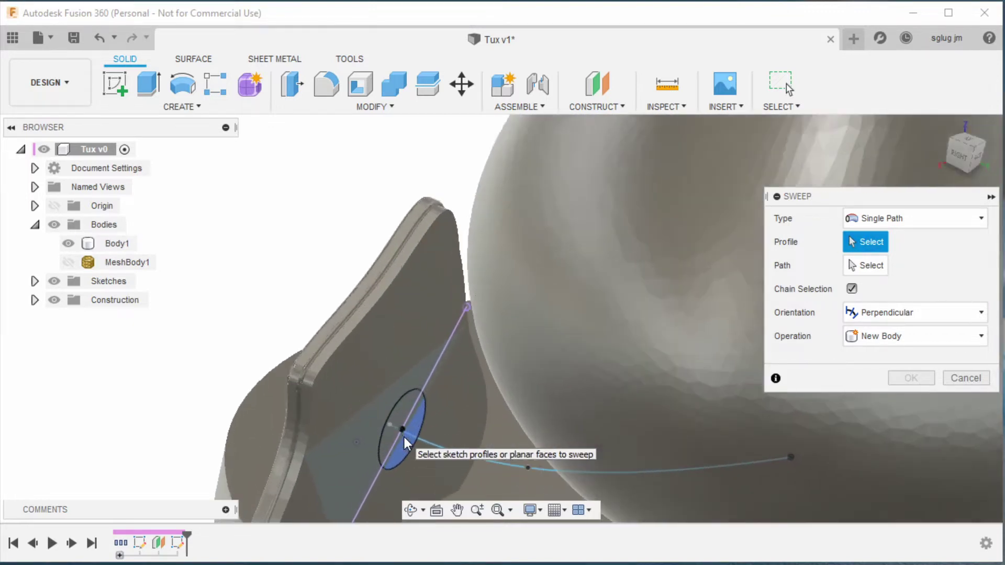
scroll(404, 438, up, 2)
scroll(404, 438, up, 2)
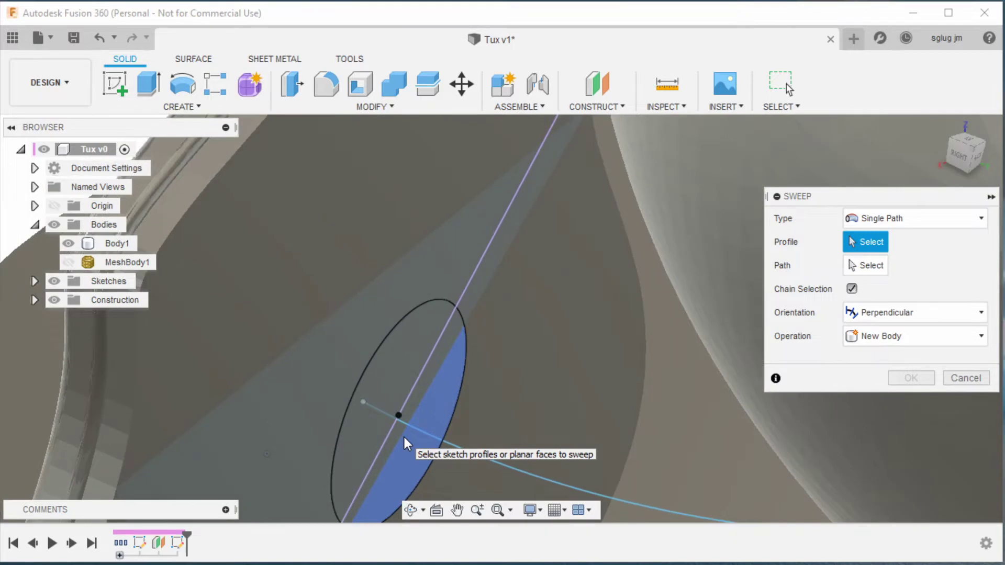
click(416, 330)
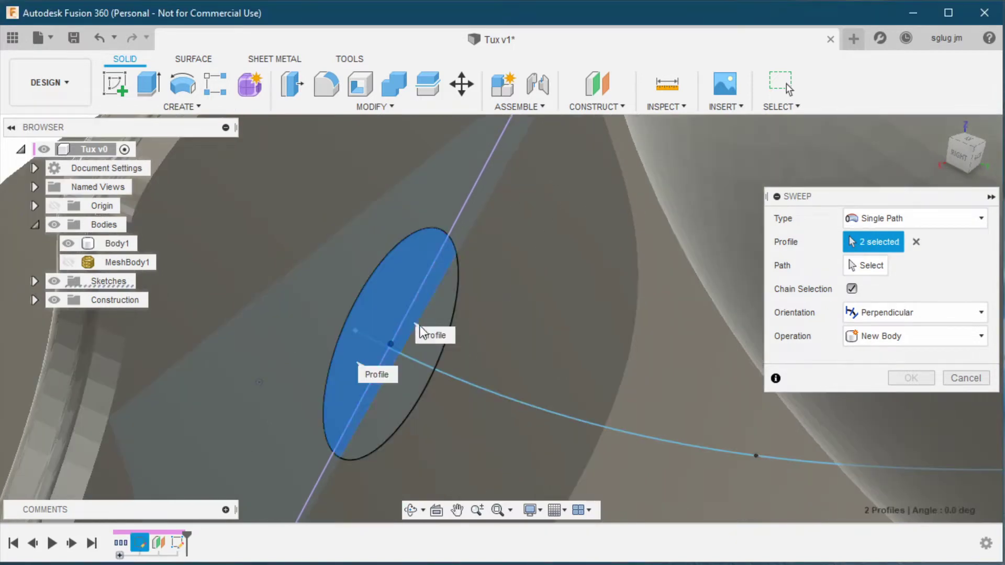
click(409, 398)
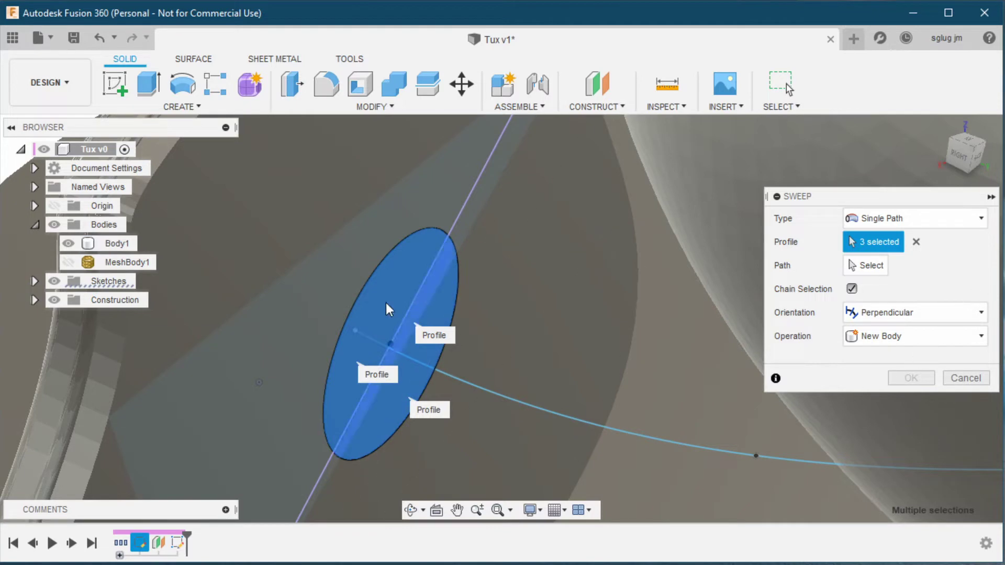
scroll(703, 332, down, 3)
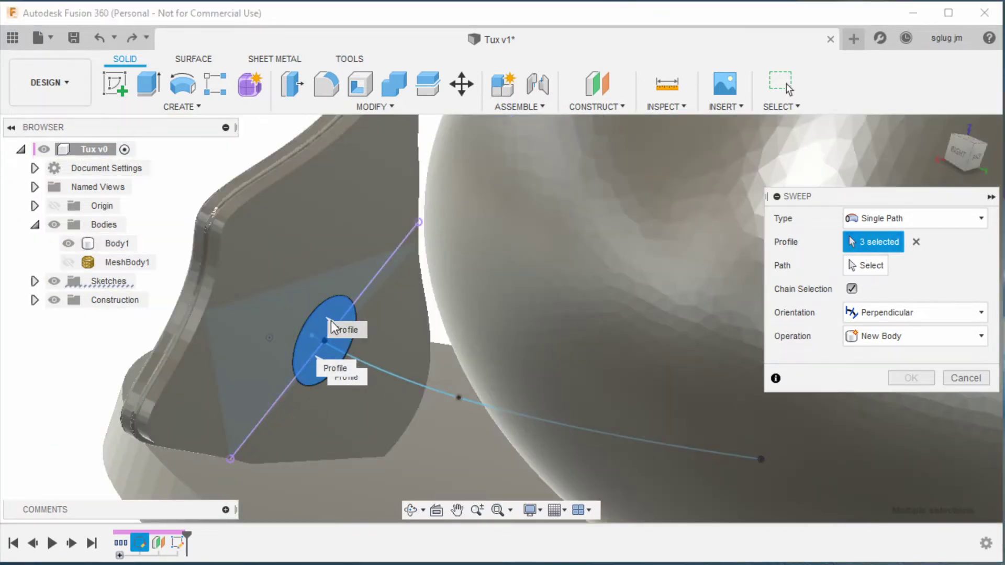
click(861, 268)
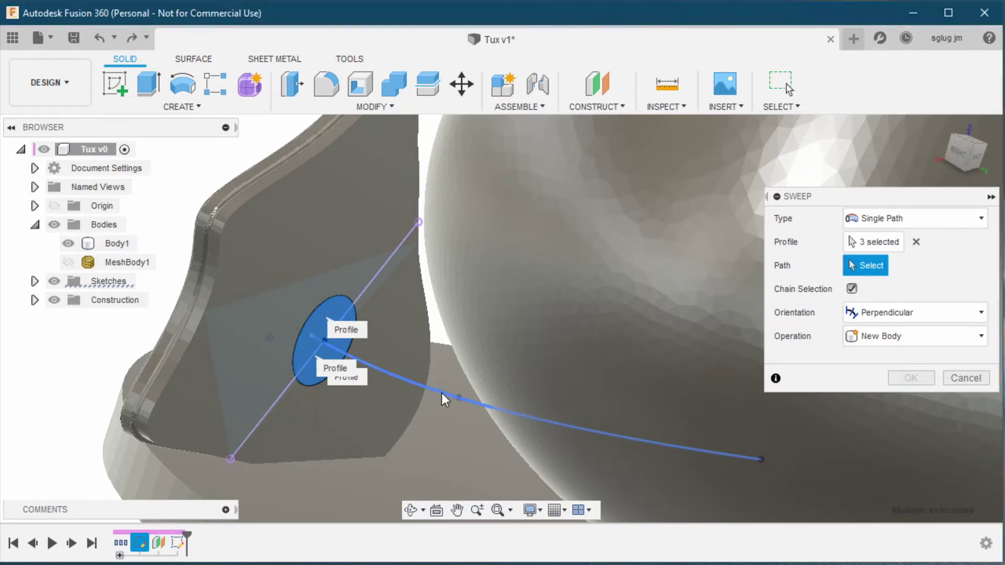
Use the curved spline as the sweep path, with New Body and a 5 deg taper
click(444, 392)
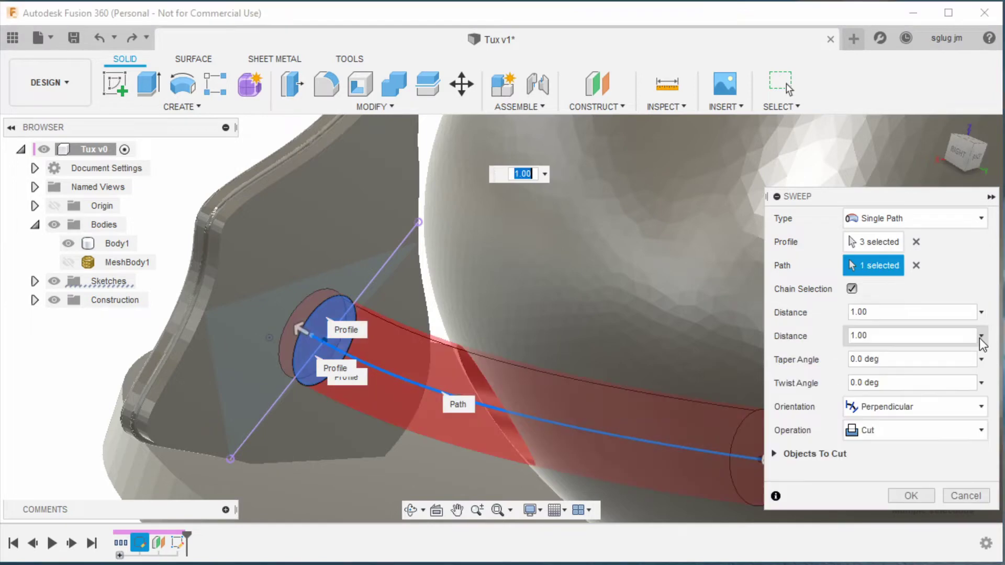
click(982, 336)
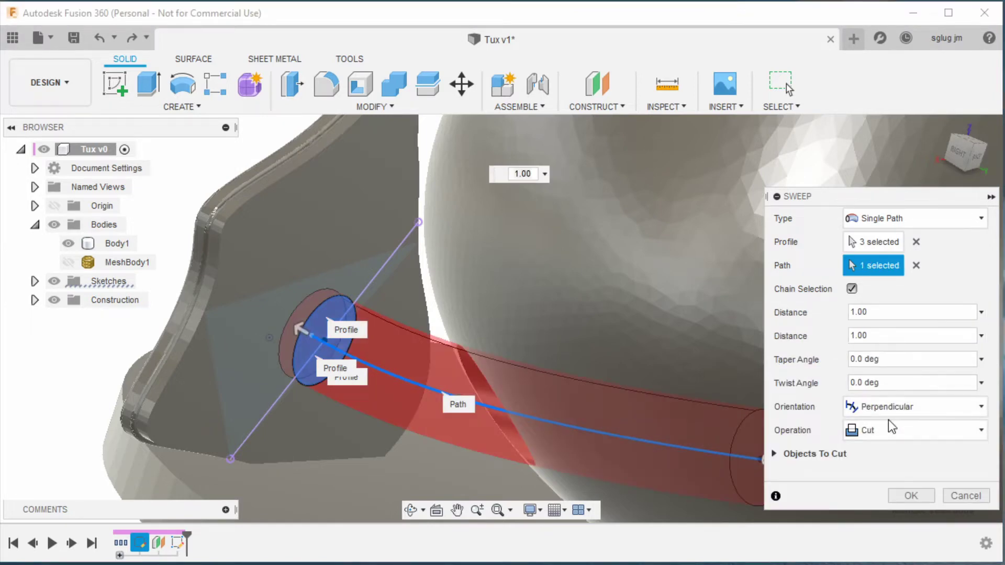
click(988, 433)
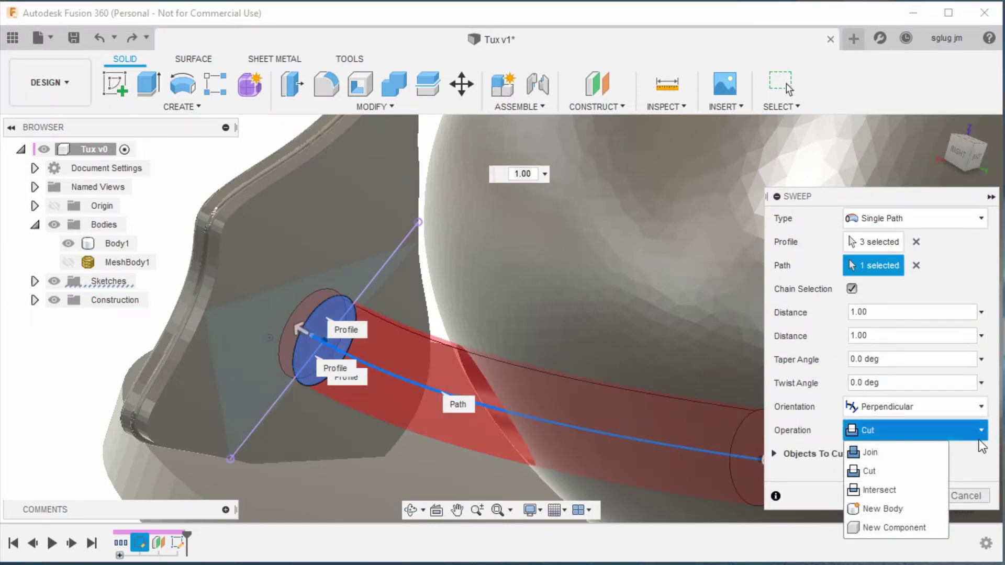
click(909, 510)
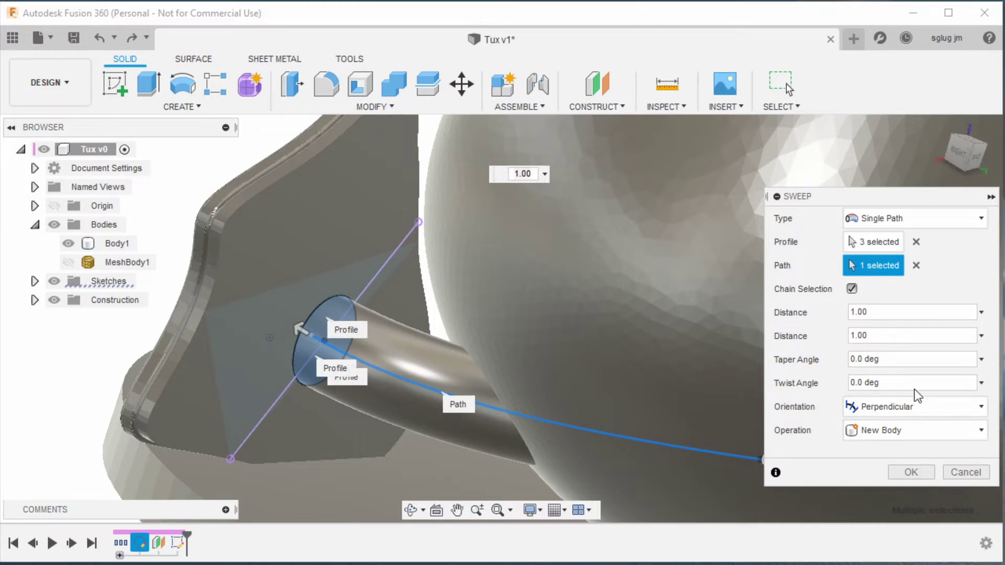
double_click(854, 359)
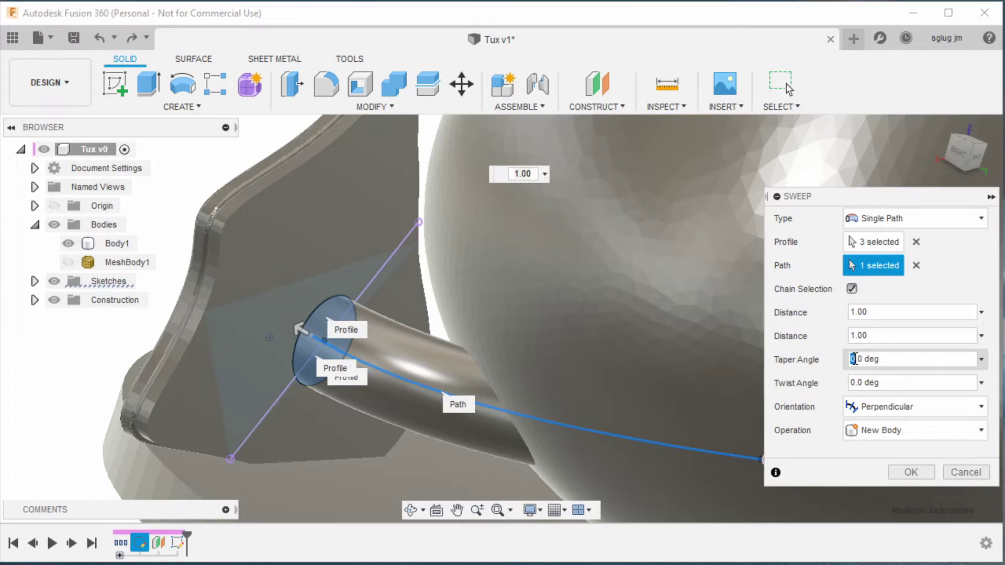
text(5)
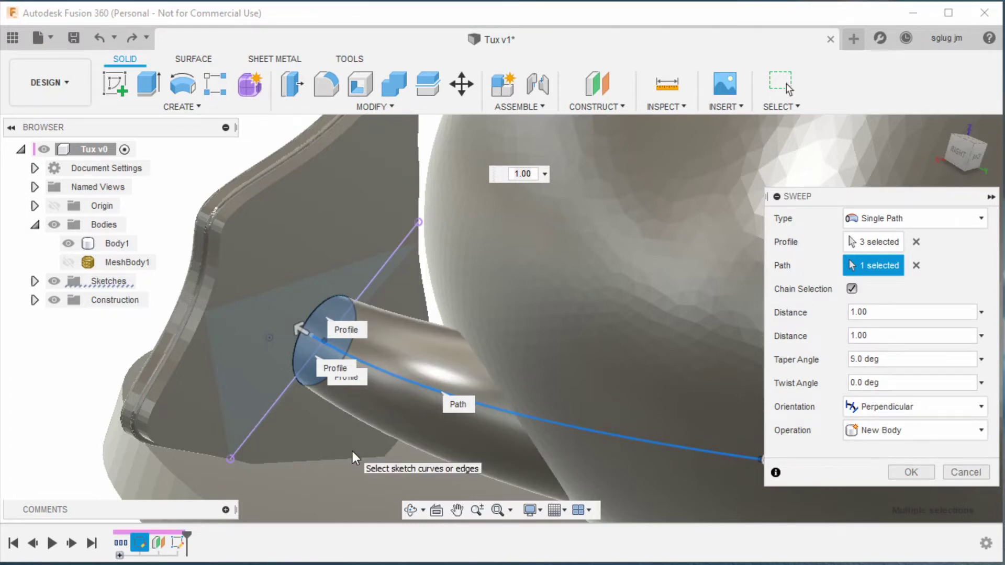
Inspect the tapered sweep preview from several angles and confirm it as Body2
shift+middle_drag(353, 451, 390, 450)
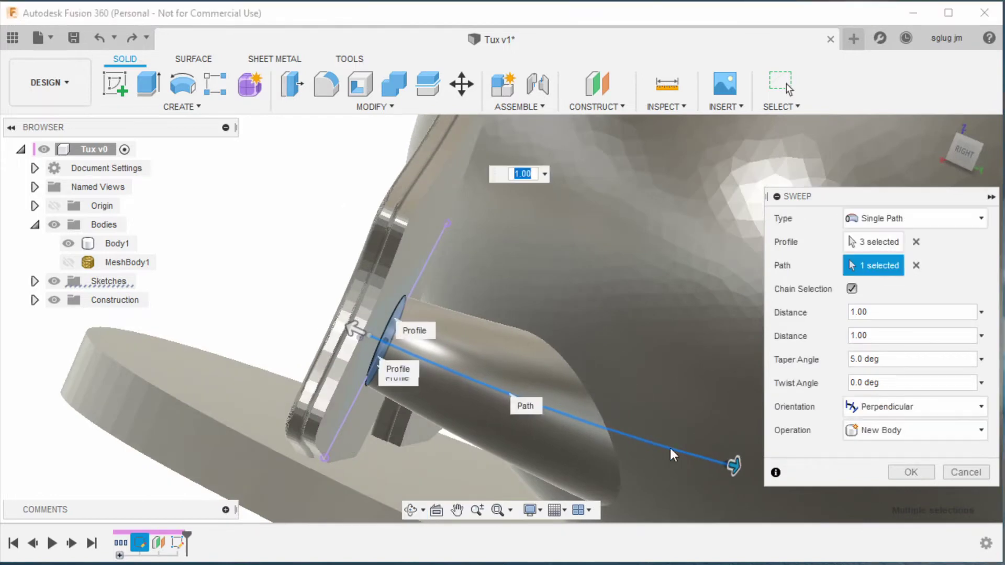
shift+middle_drag(238, 299, 366, 304)
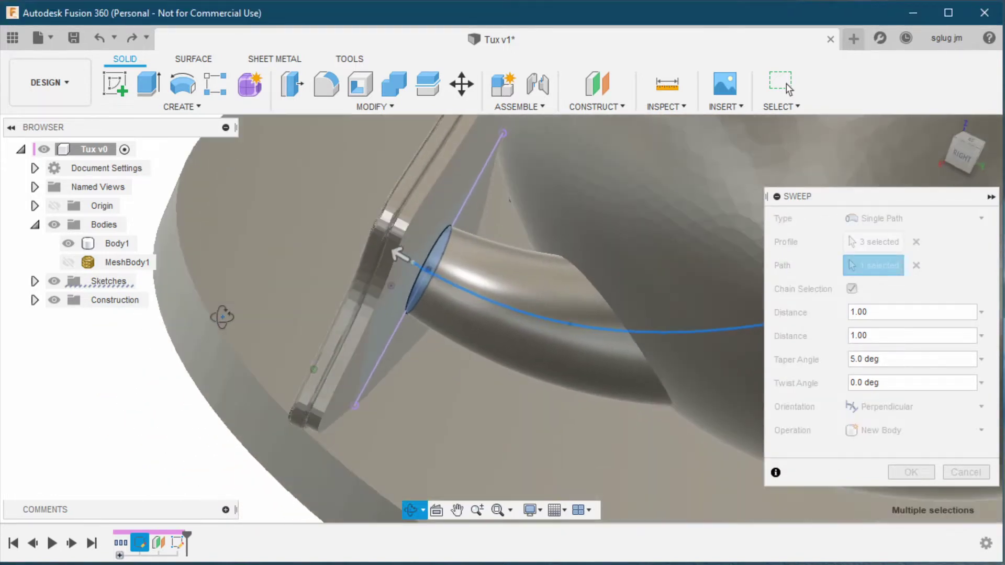
shift+middle_drag(721, 430, 729, 419)
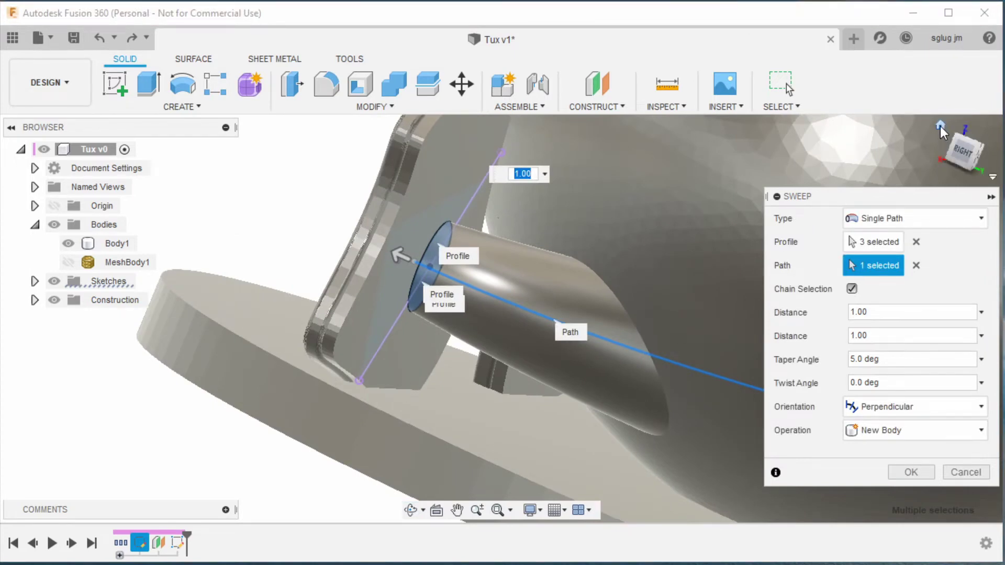
click(940, 126)
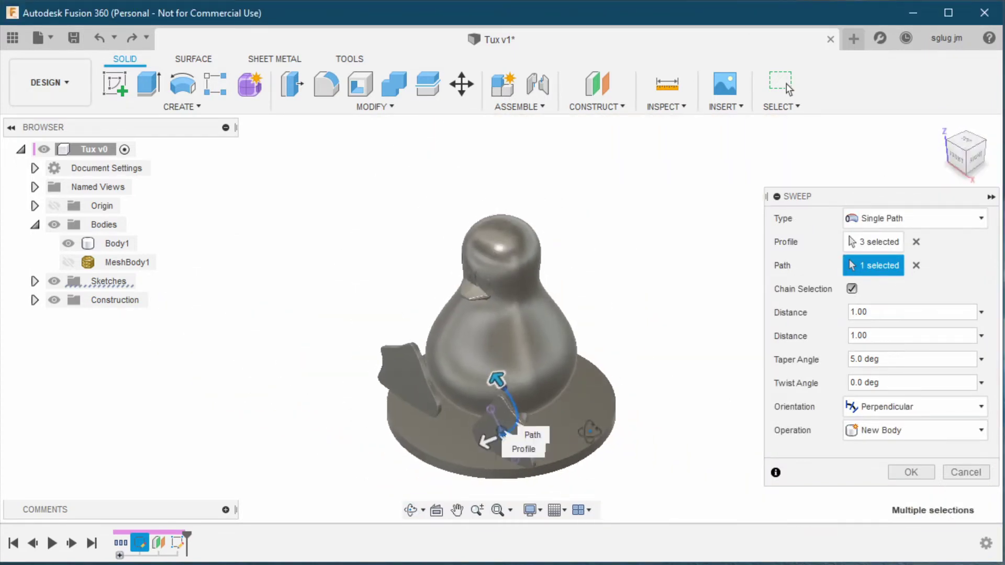
mouse_move(581, 432)
shift+middle_down()
mouse_move(505, 439)
mouse_move(508, 381)
shift+middle_up()
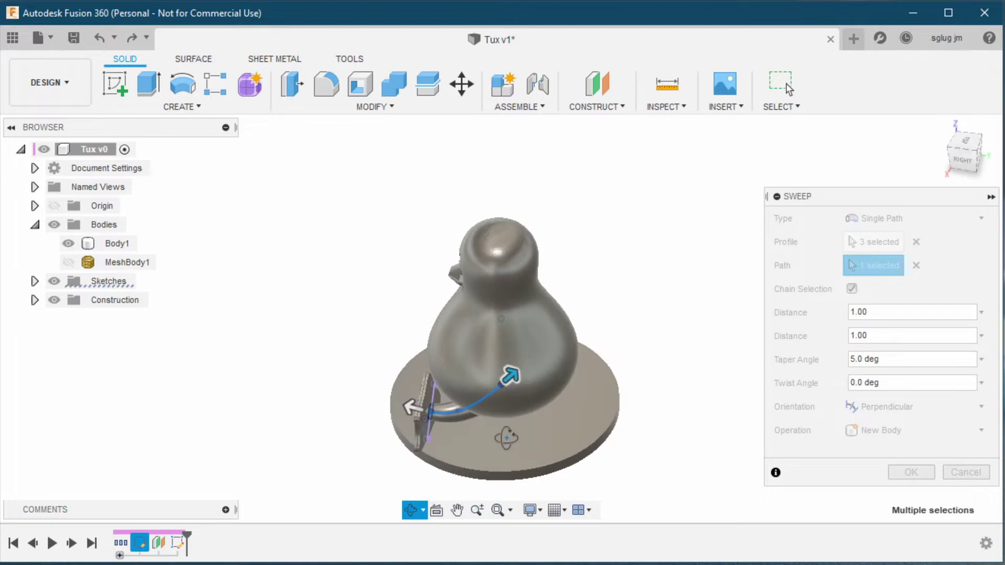
scroll(470, 397, up, 1)
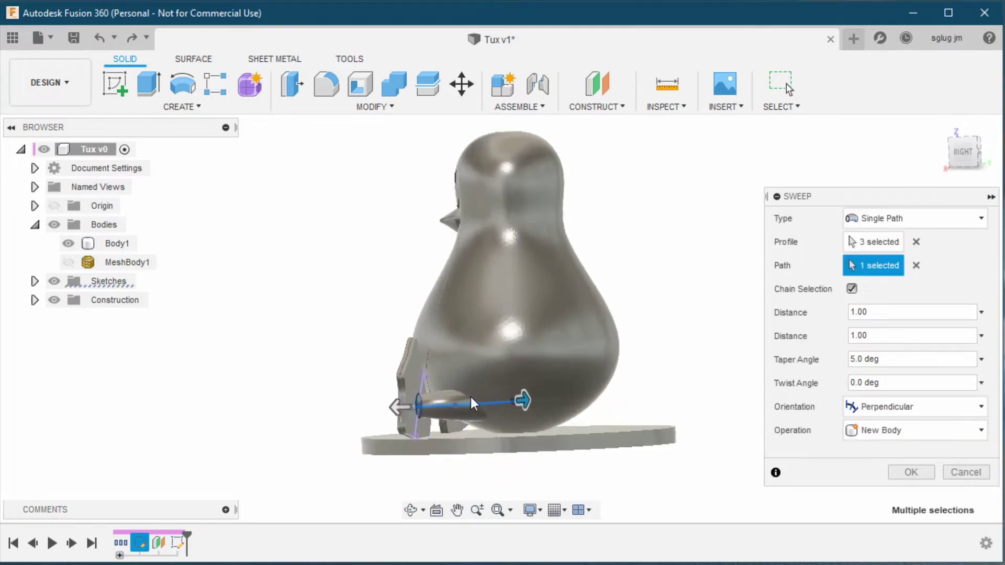
scroll(470, 397, up, 2)
scroll(488, 395, up, 2)
scroll(538, 390, up, 1)
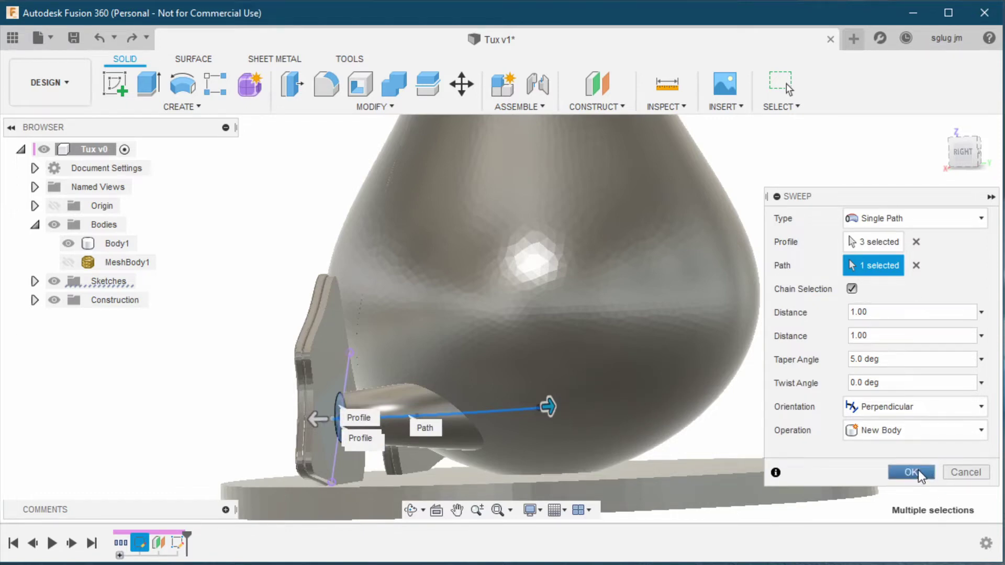
click(912, 473)
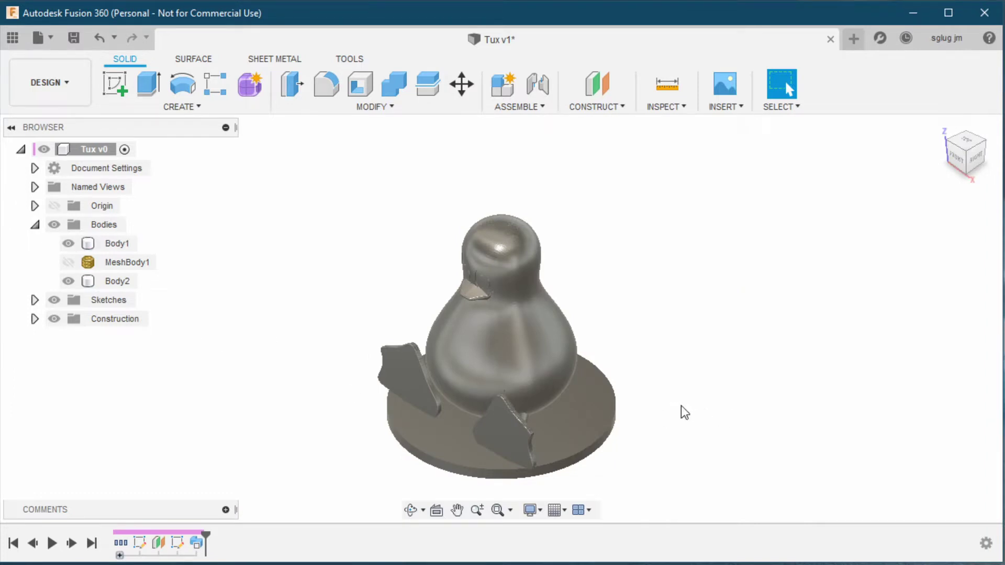
mouse_move(682, 410)
shift+middle_down()
mouse_move(601, 392)
mouse_move(620, 372)
shift+middle_up()
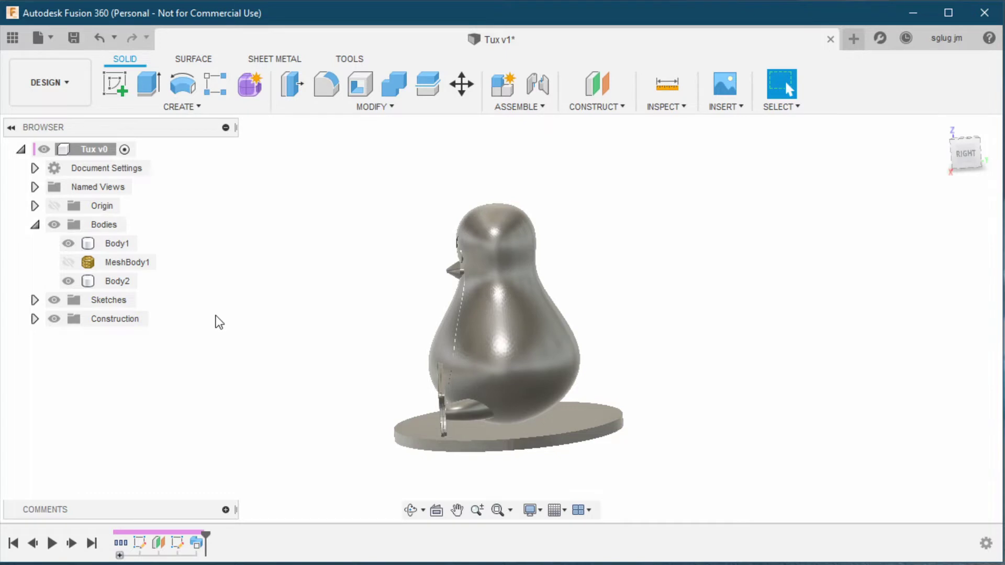
click(472, 407)
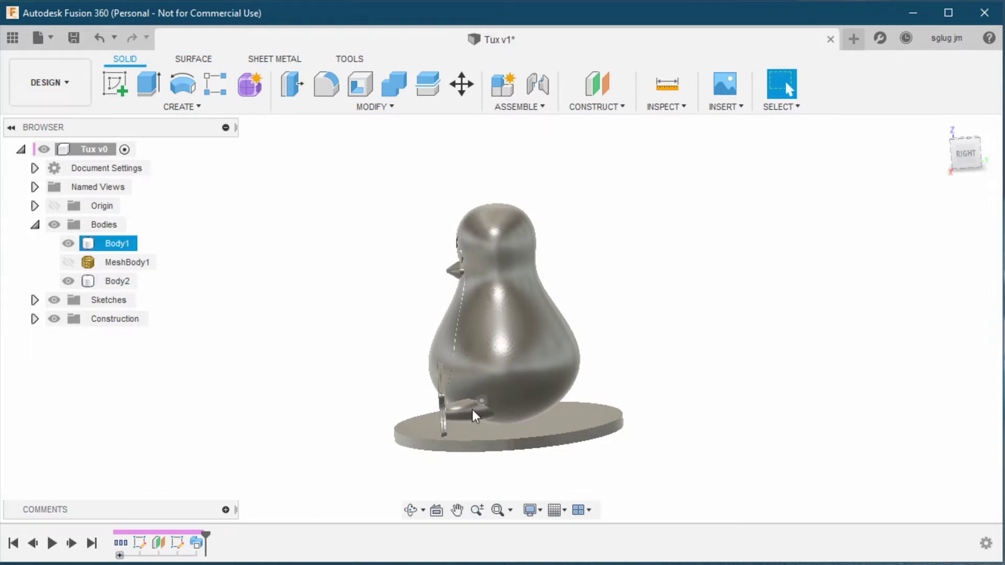
click(472, 410)
click(246, 342)
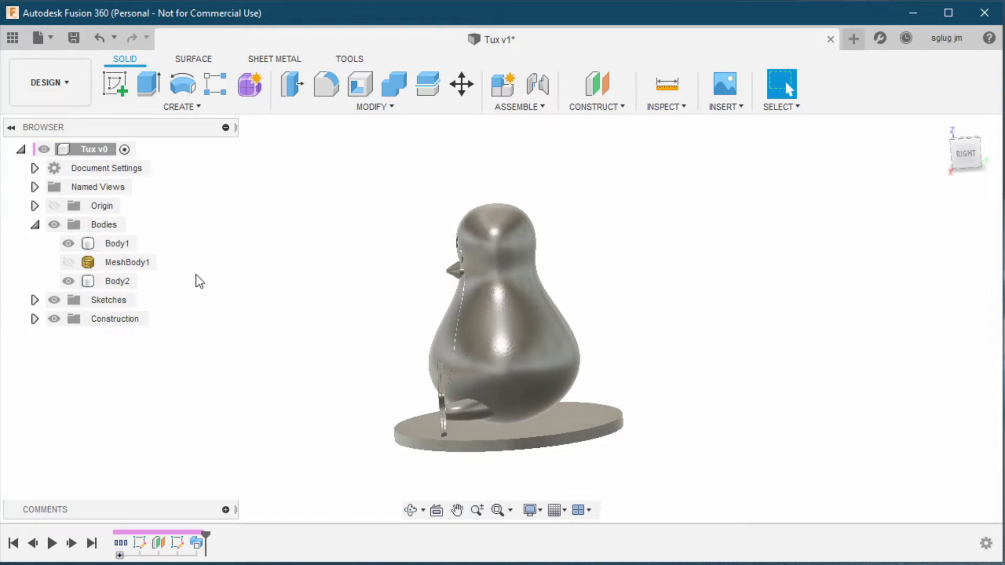
click(68, 244)
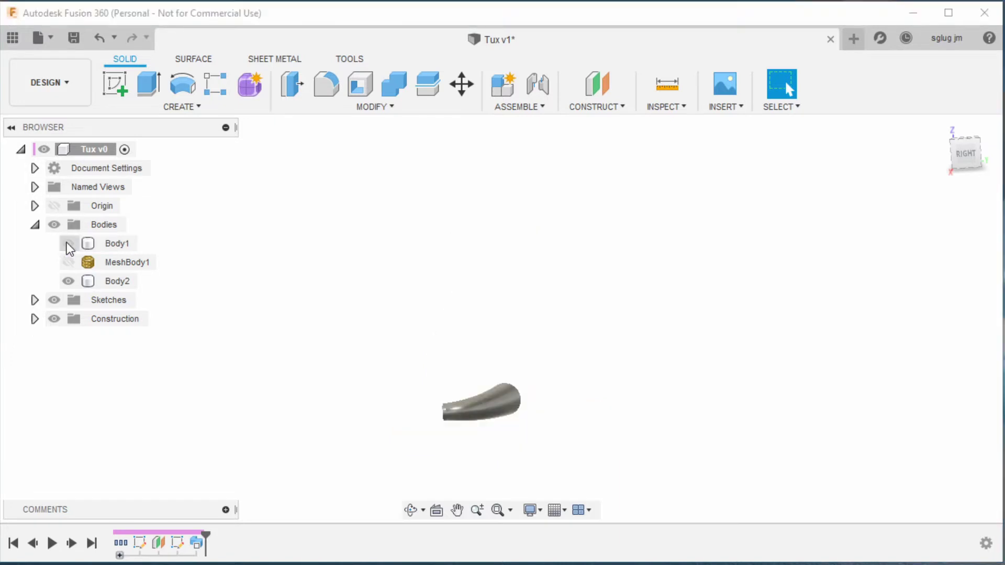
click(458, 405)
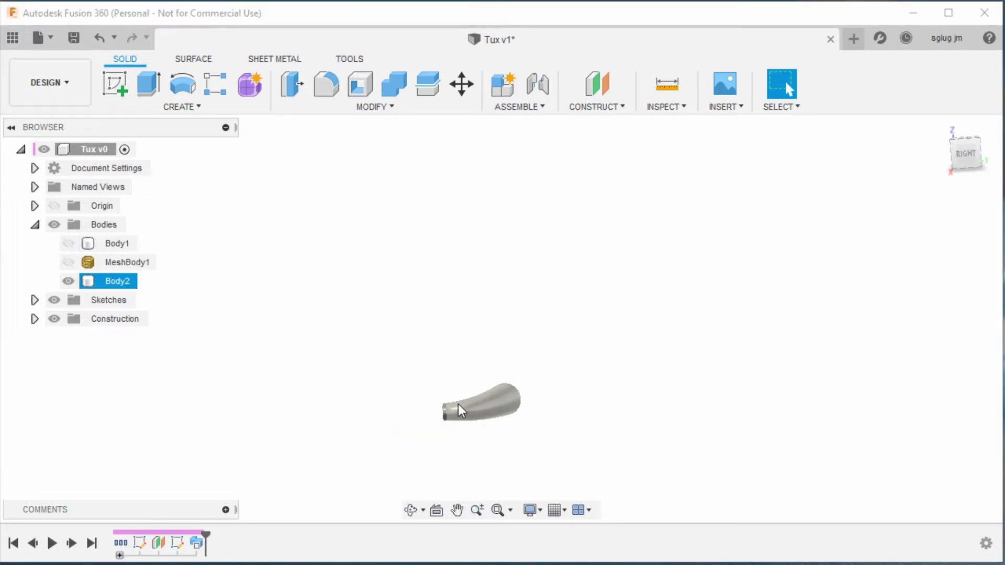
click(68, 244)
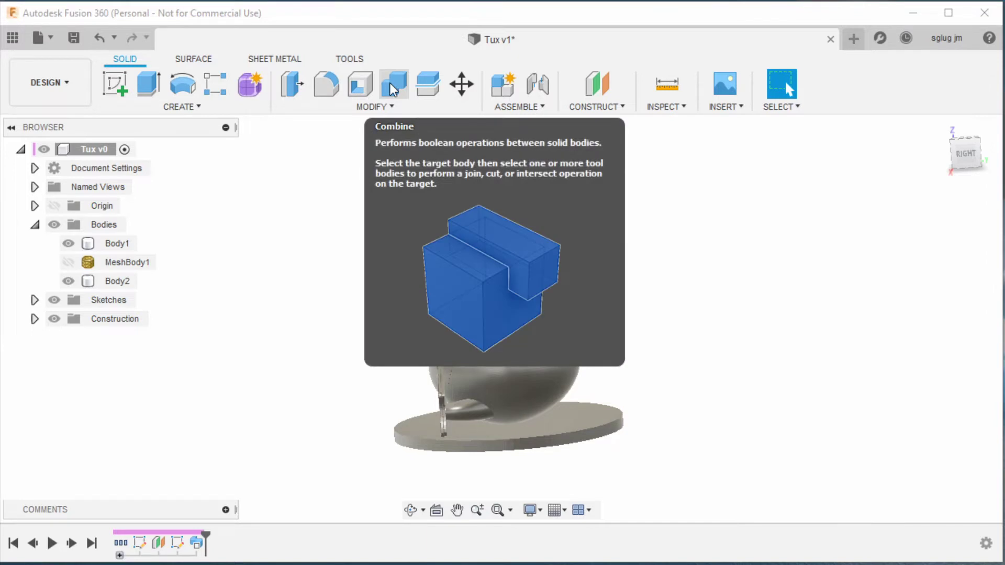
Combine with Cut: target the flipper Body2, tool the penguin Body1, New Component off
click(394, 89)
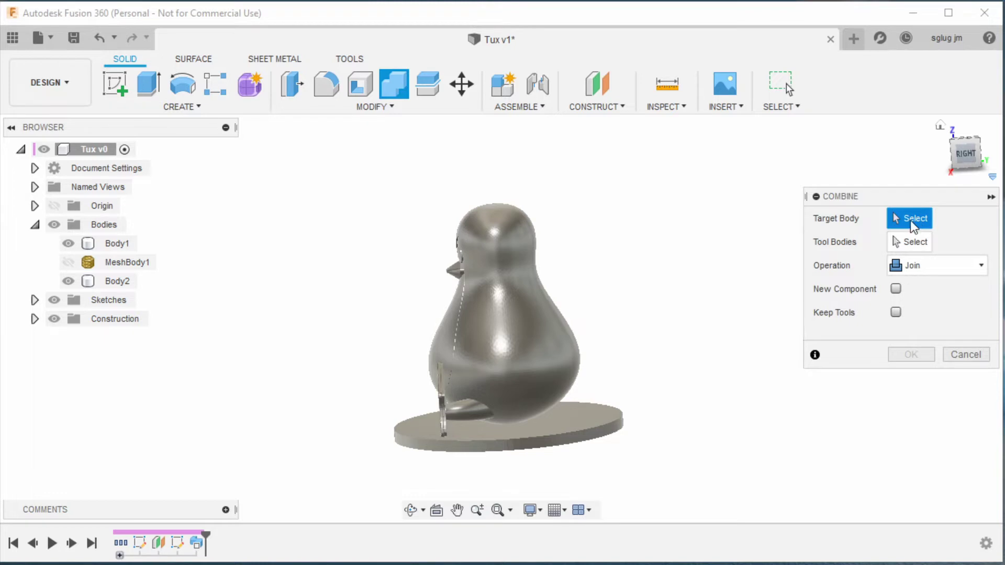
click(461, 412)
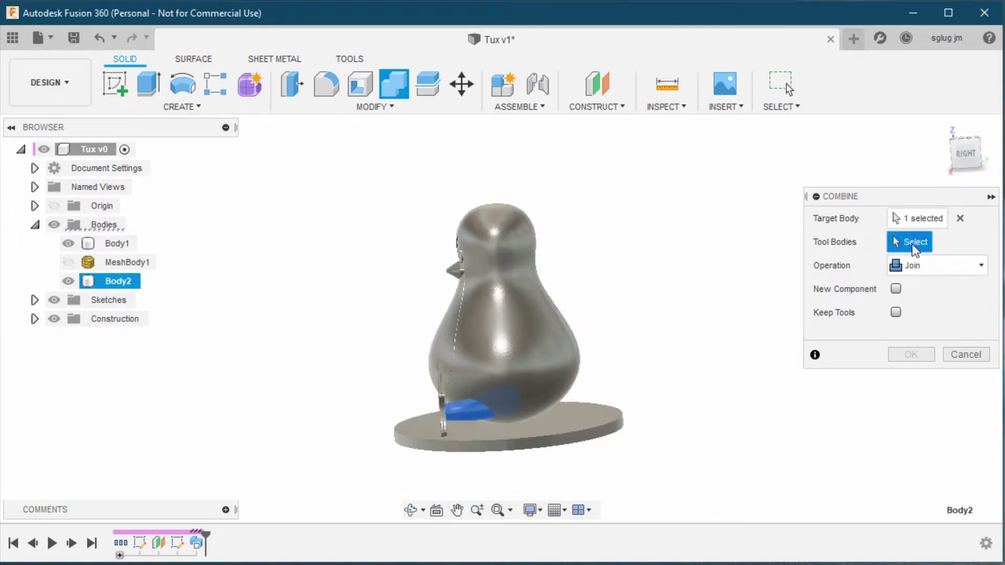
click(545, 334)
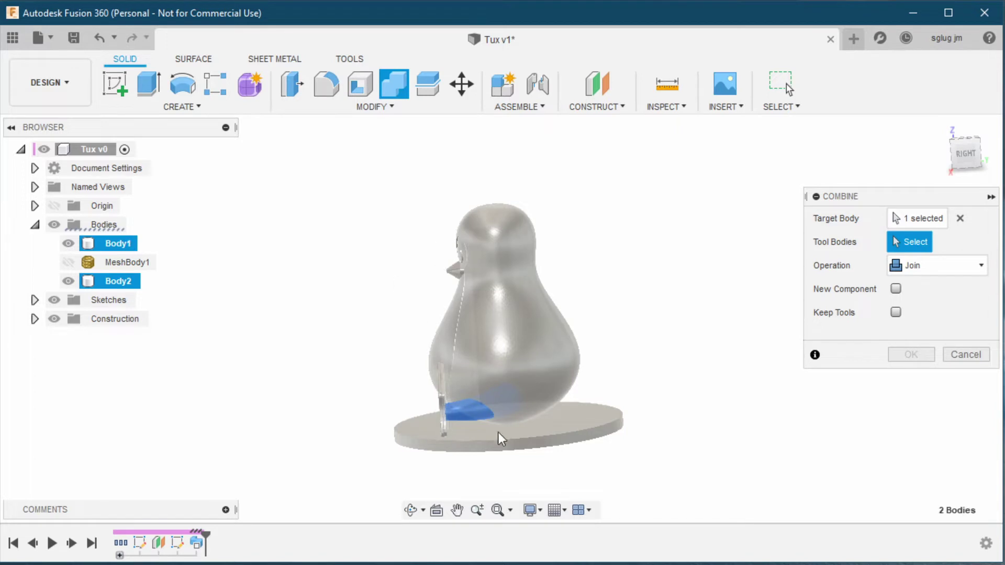
click(432, 379)
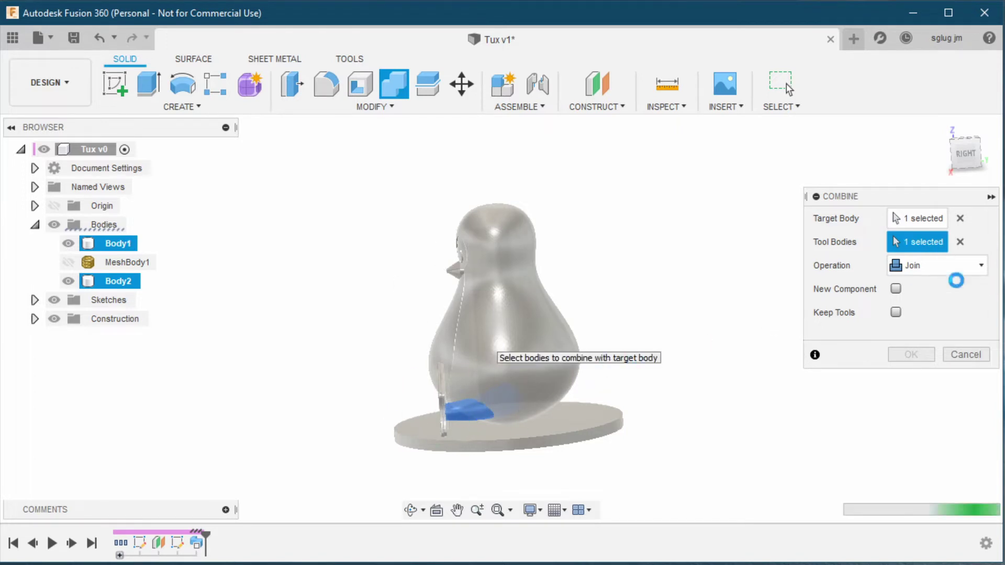
click(981, 267)
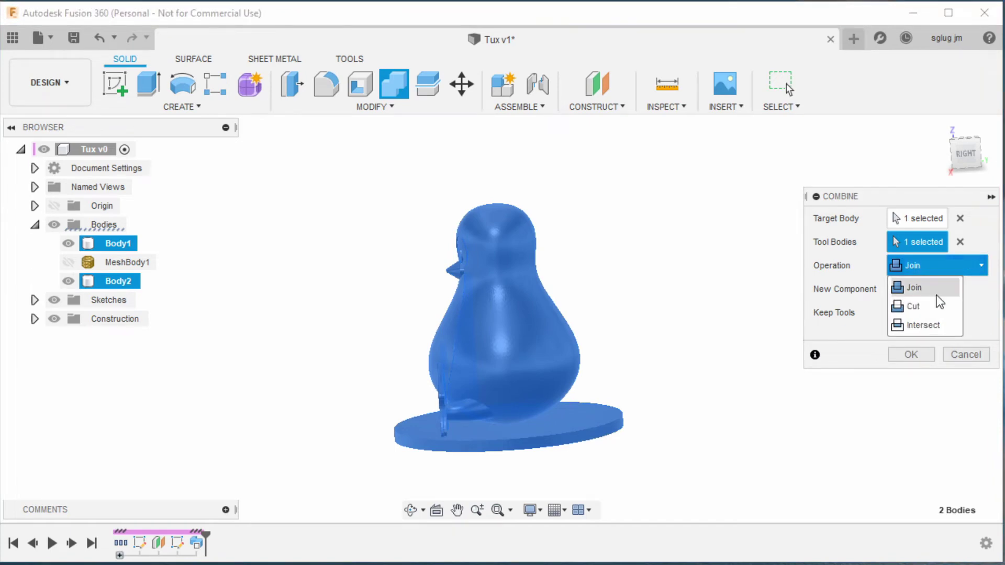
click(900, 292)
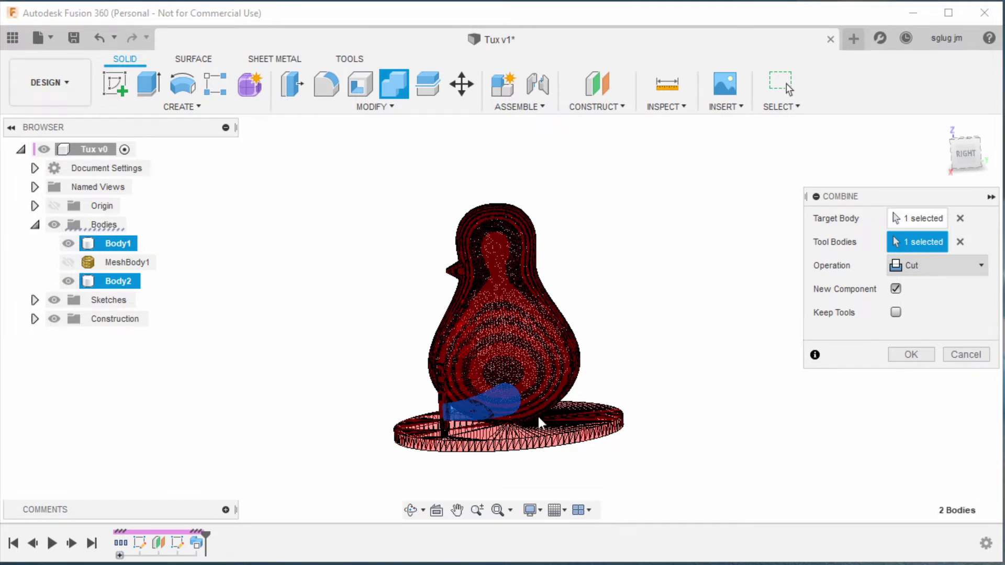
click(896, 312)
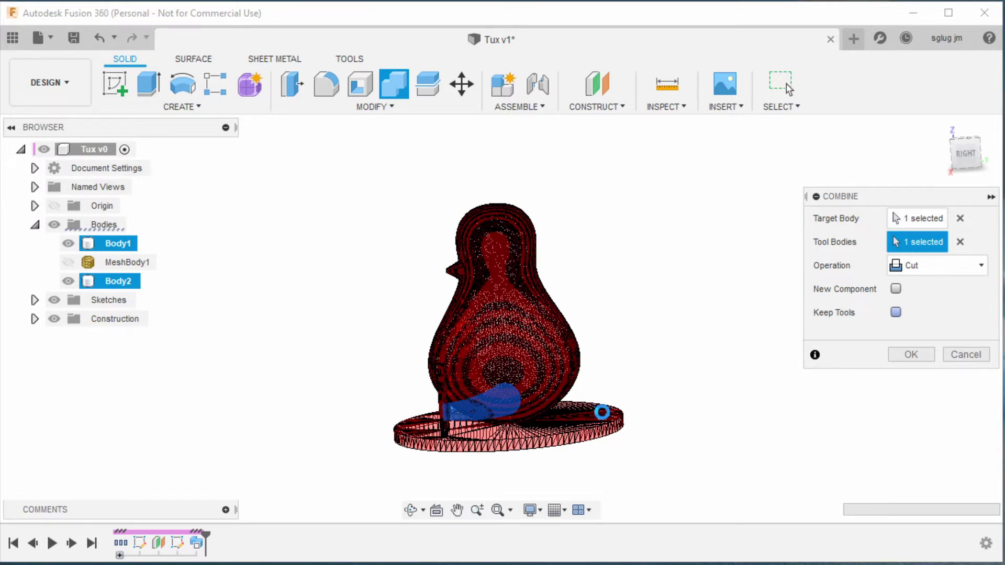
click(914, 356)
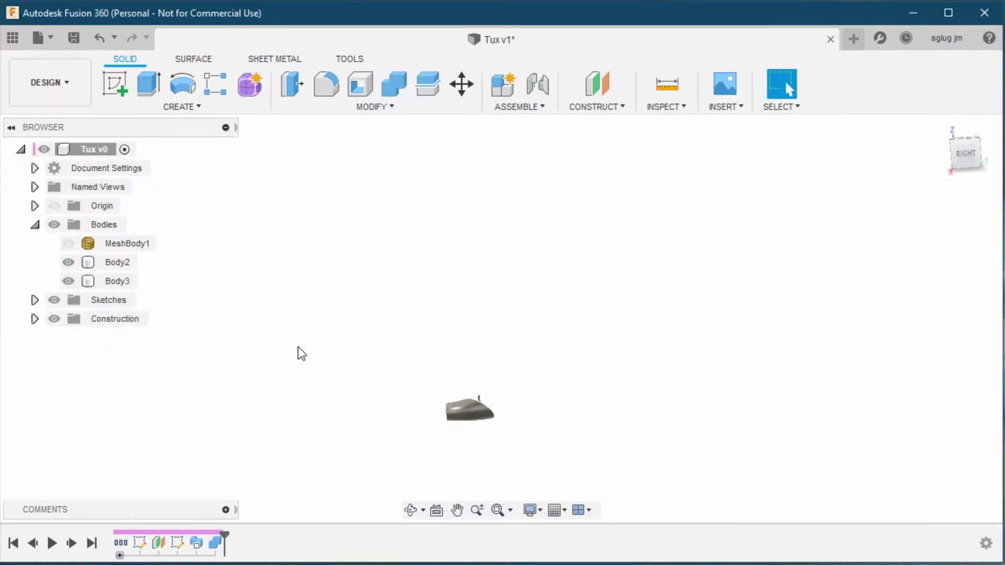
Hide the sliver Body2 and orbit around the trimmed Body3 flipper
click(455, 422)
scroll(455, 422, up, 2)
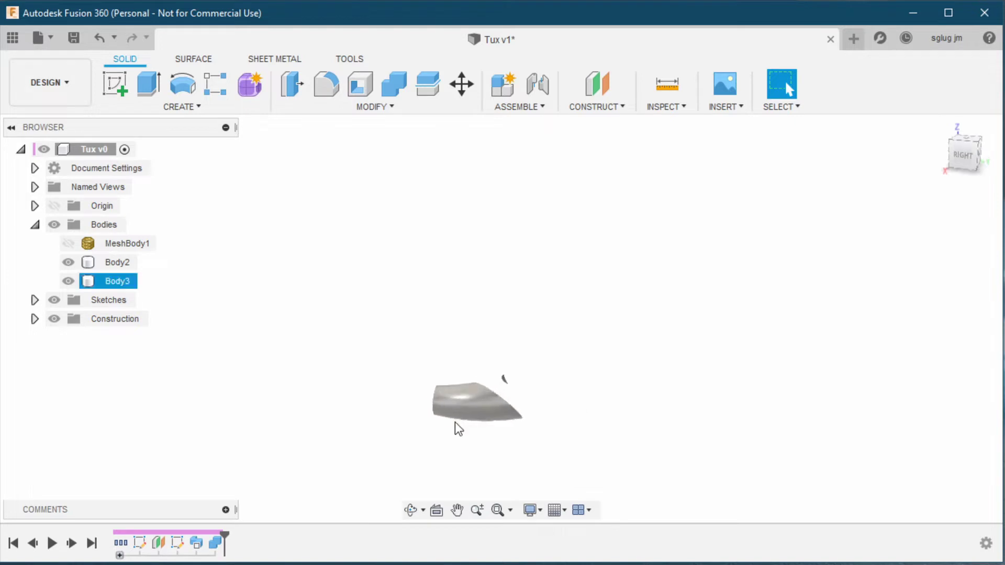
scroll(454, 422, up, 2)
scroll(455, 422, up, 2)
click(563, 358)
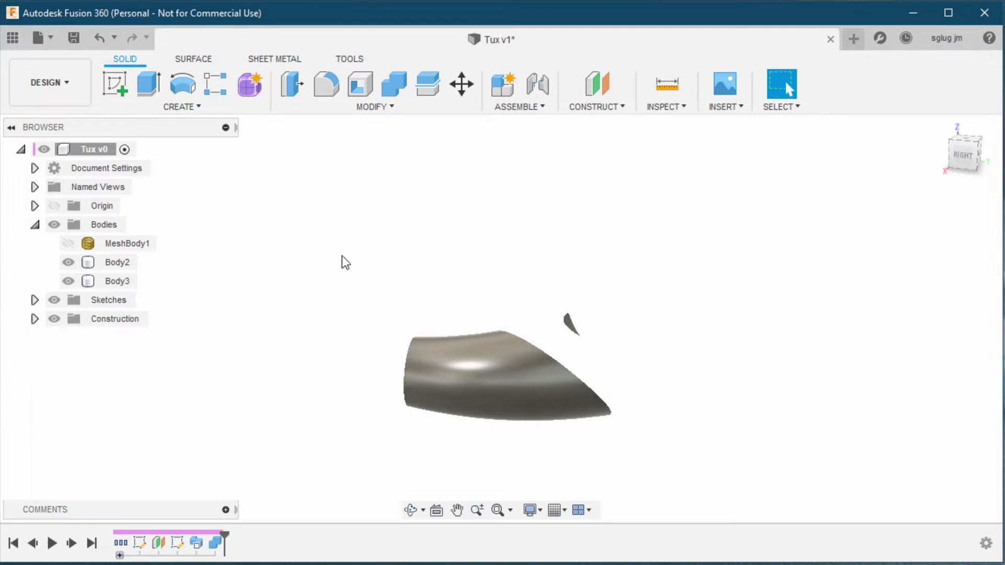
click(72, 265)
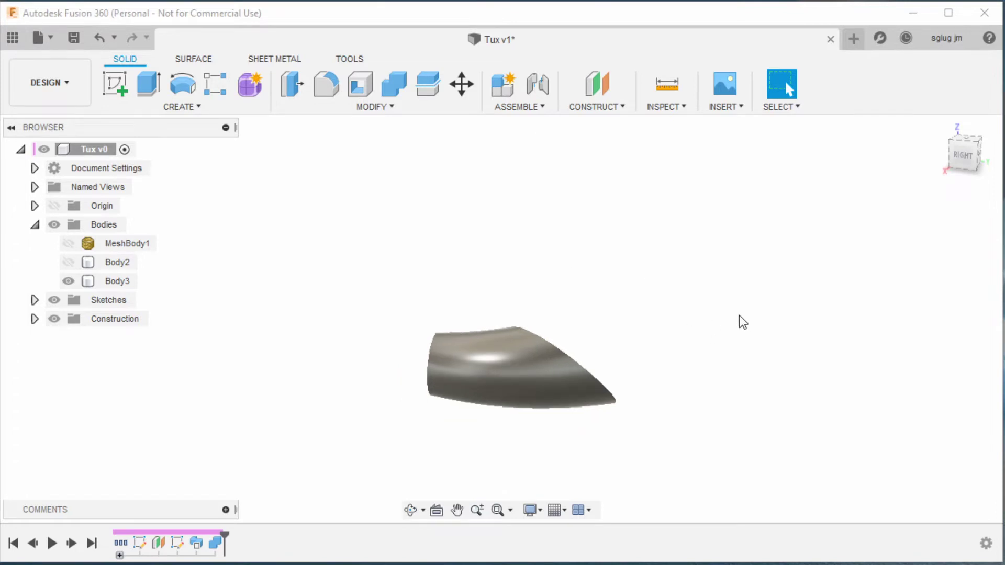
mouse_move(739, 312)
shift+middle_down()
mouse_move(636, 341)
mouse_move(500, 296)
mouse_move(552, 258)
mouse_move(629, 297)
mouse_move(646, 337)
mouse_move(639, 375)
mouse_move(353, 316)
shift+middle_up()
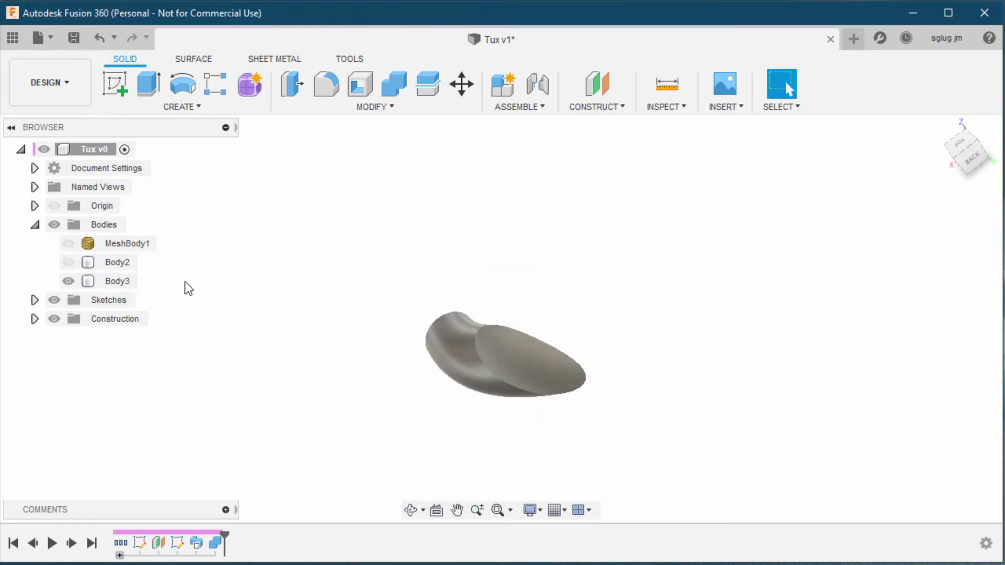
Save the design as v1 and export Body3 as STL, overwriting Patte.stl
key(ctrl+s)
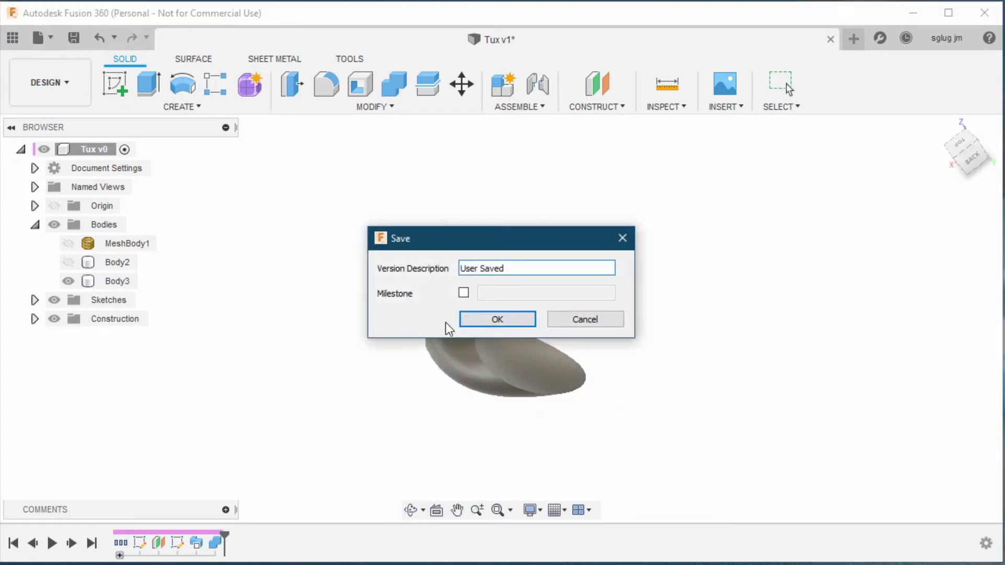
click(465, 320)
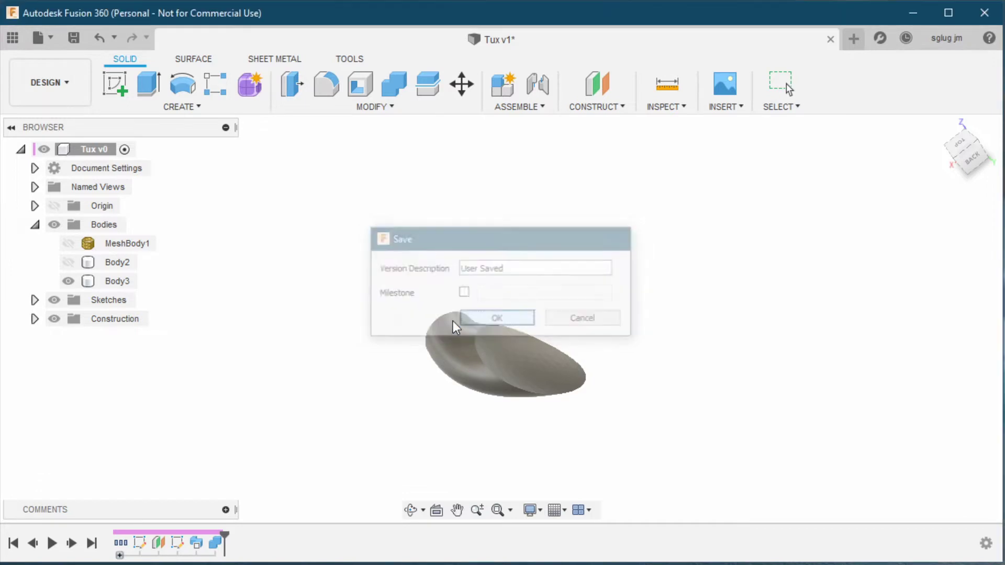
right_click(122, 286)
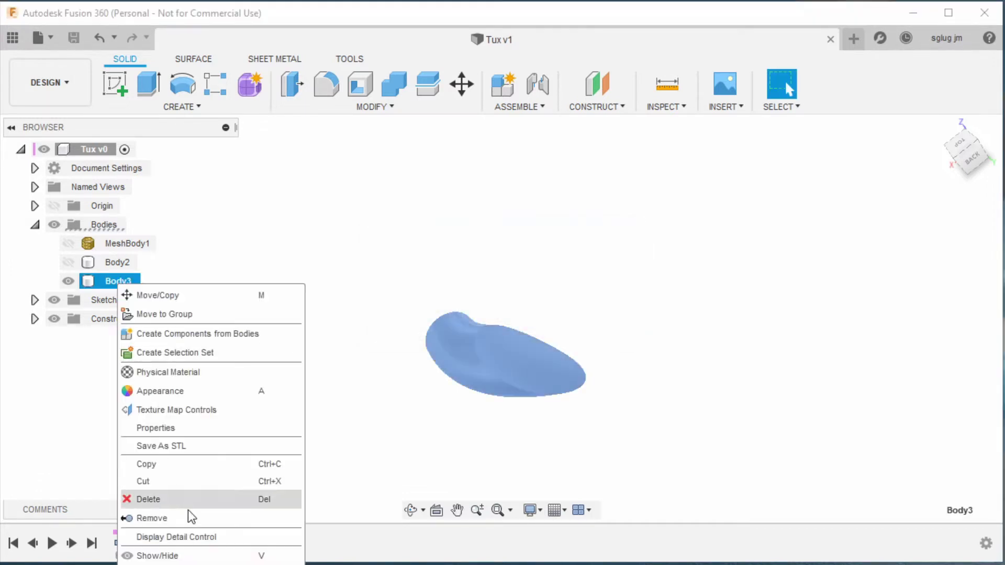
click(180, 444)
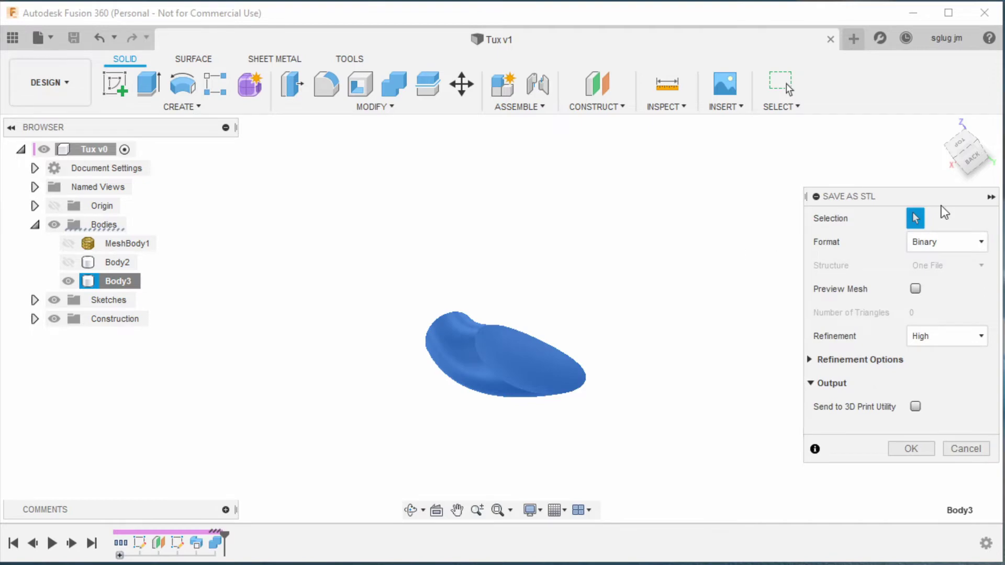
click(911, 449)
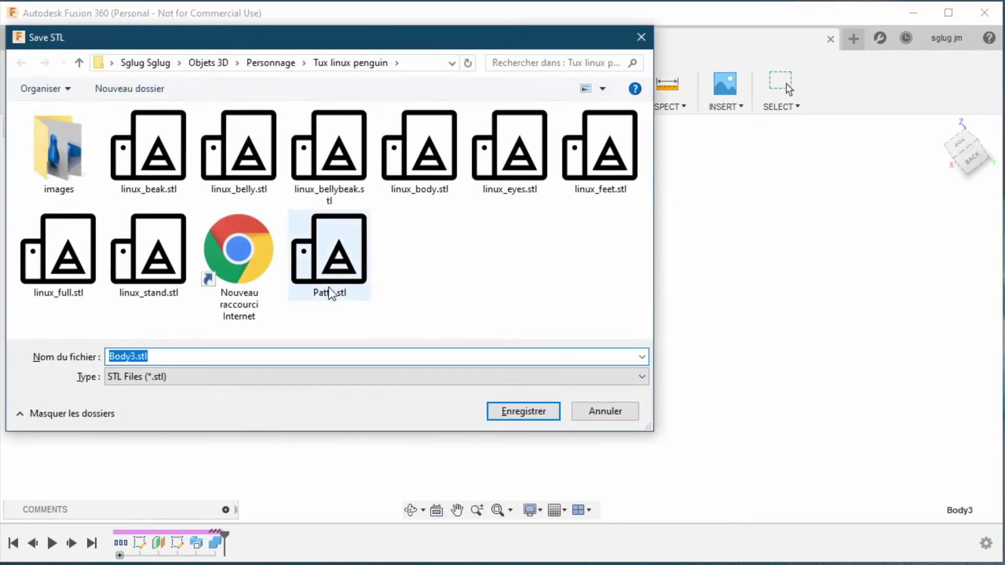
click(367, 267)
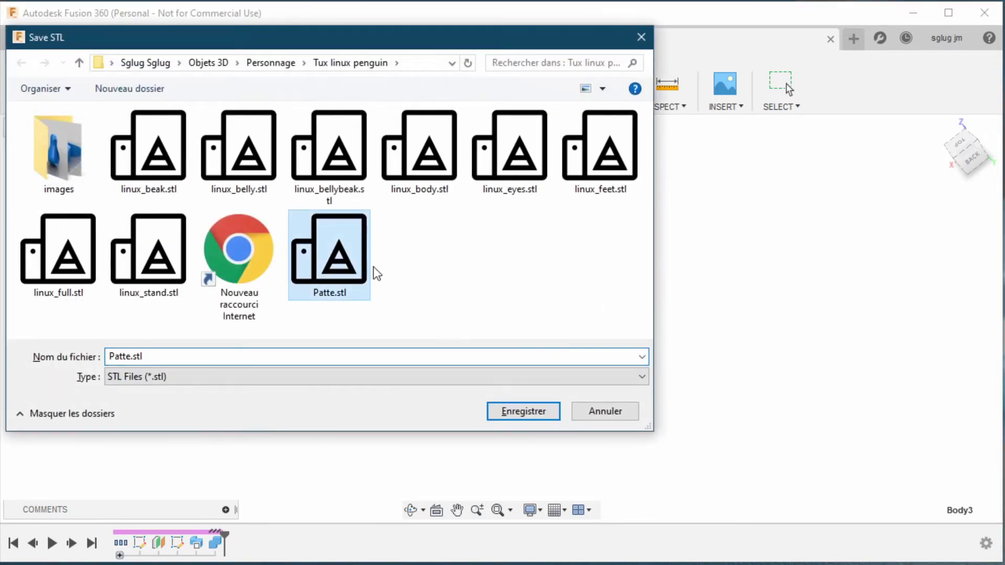
click(534, 413)
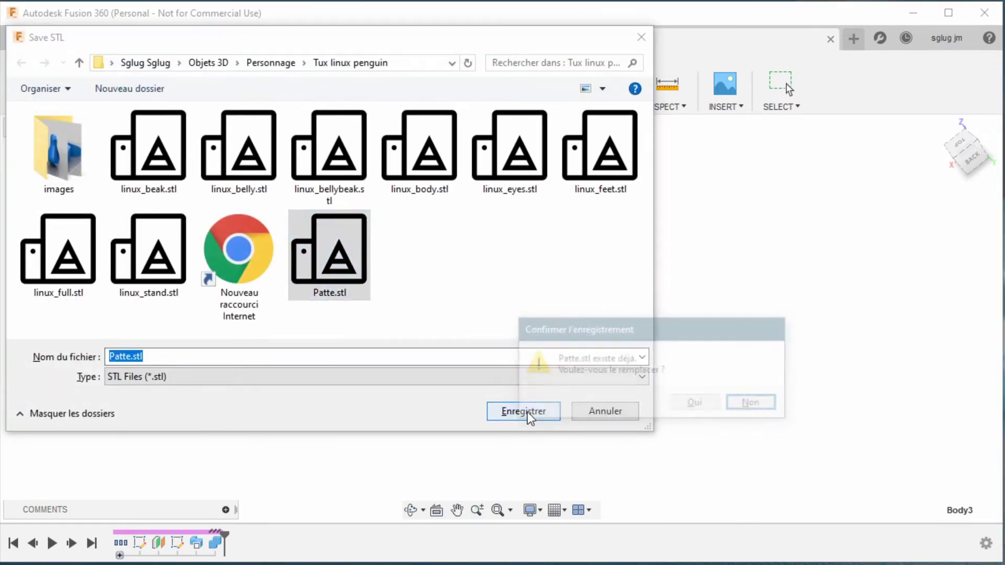
click(700, 404)
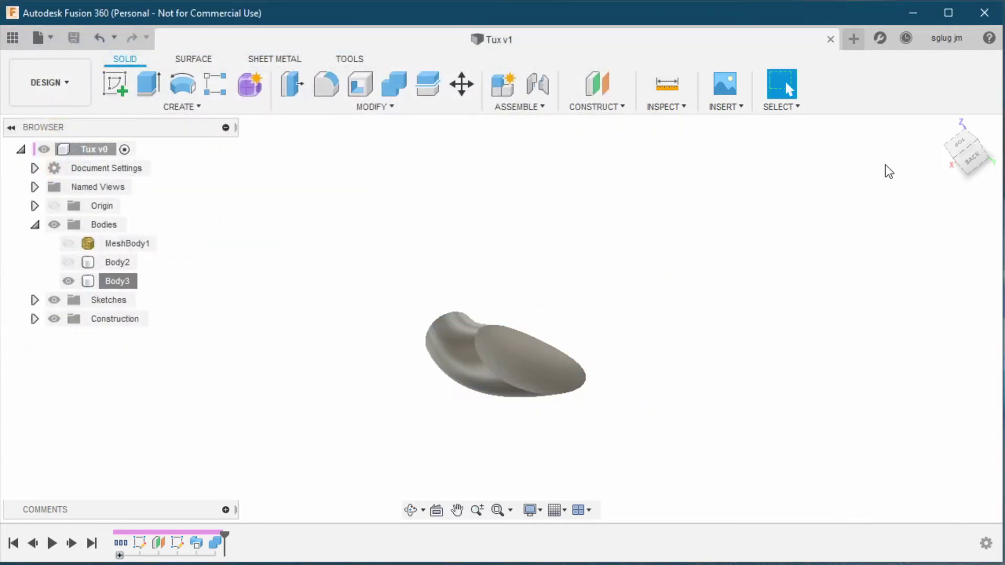
In PrusaSlicer, delete linux_full.stl and linux_body.stl from the plate
click(916, 12)
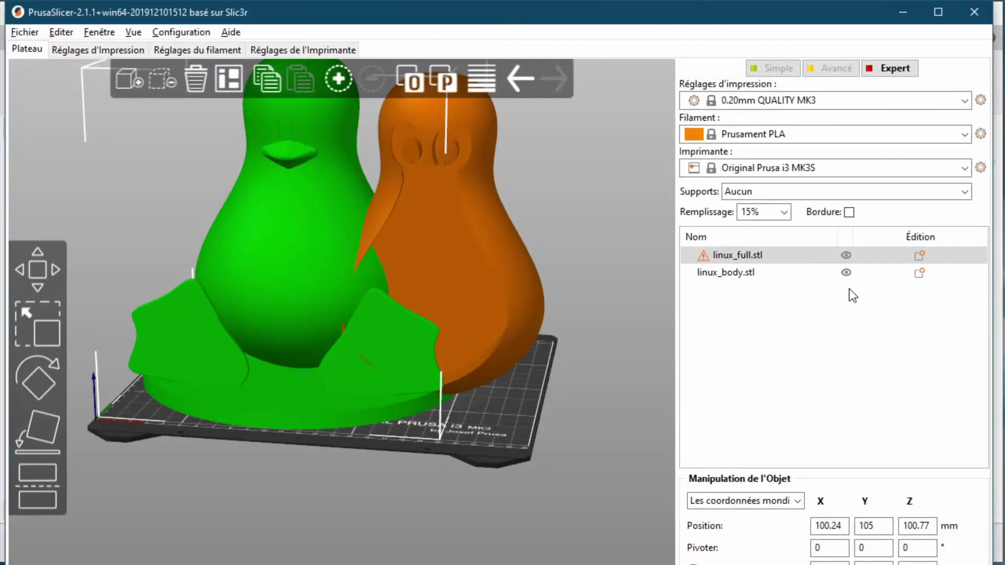
key(Delete)
click(773, 259)
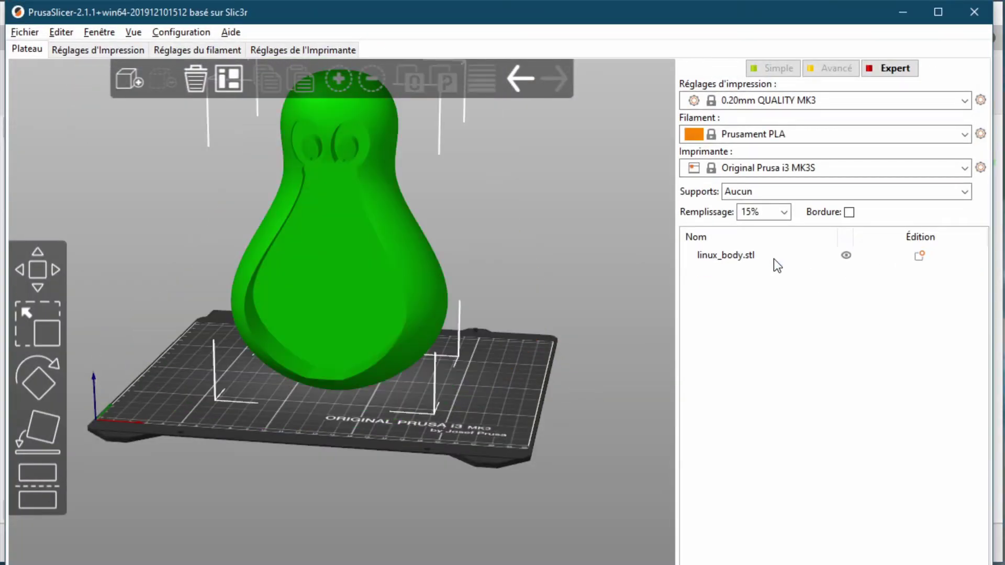
key(Delete)
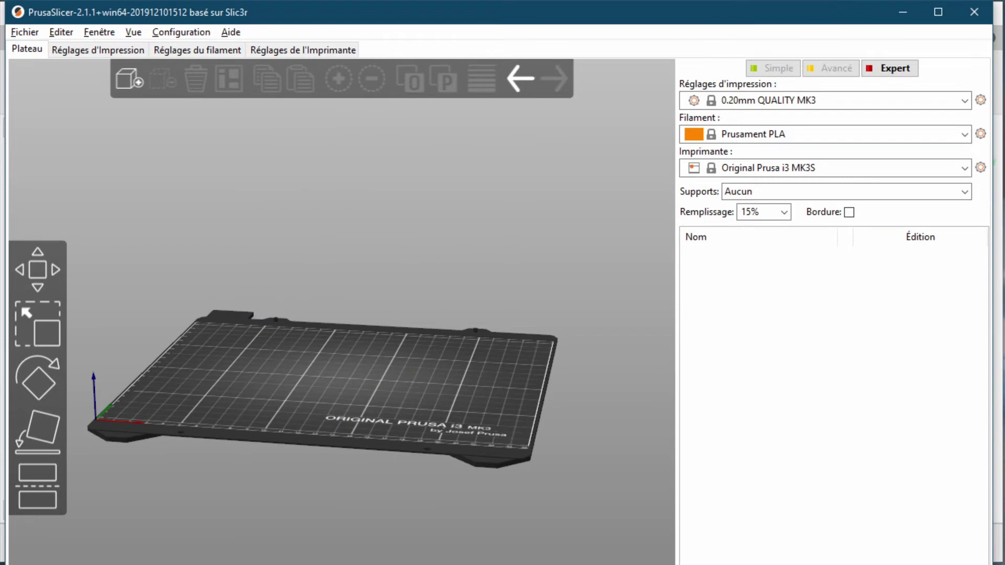
Load Patte.stl onto the bed, scale it to 50% and lay it flat on its face
drag(469, 483, 476, 408)
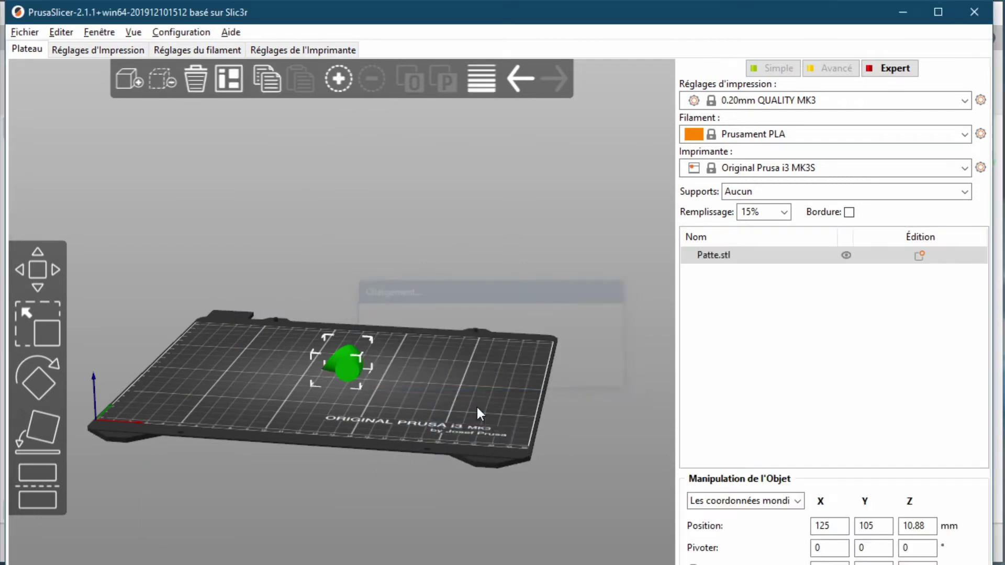
click(922, 563)
click(926, 563)
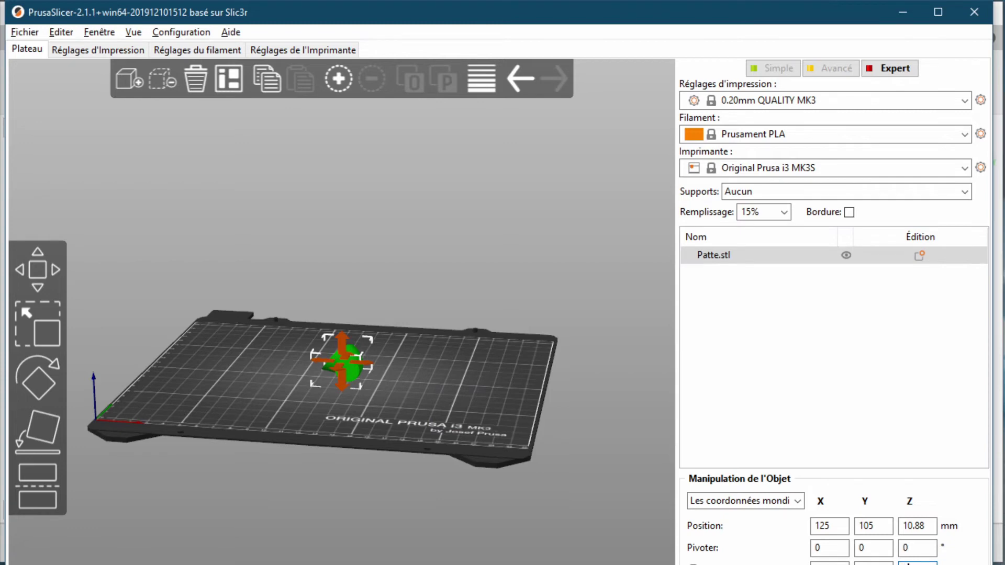
key(Return)
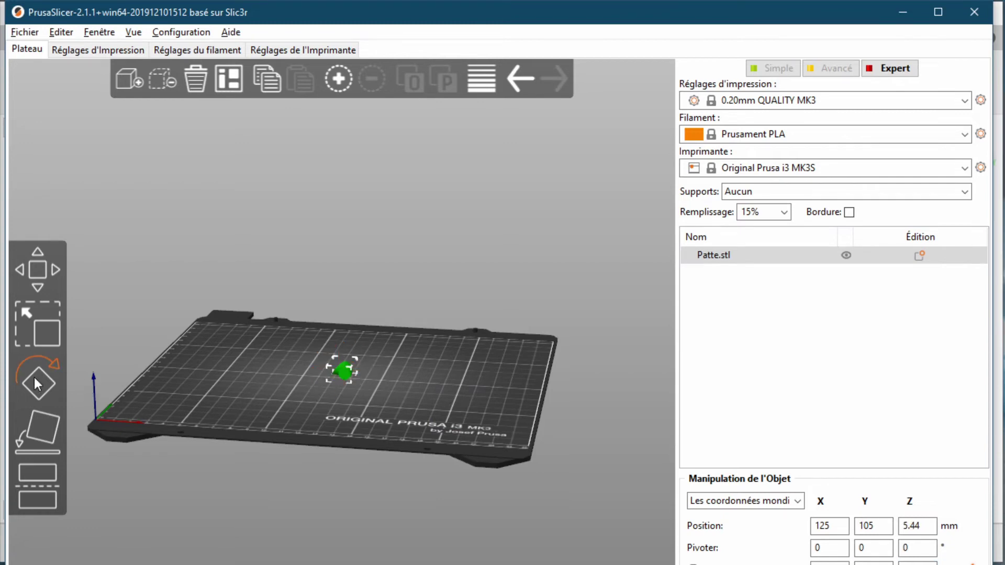
click(33, 413)
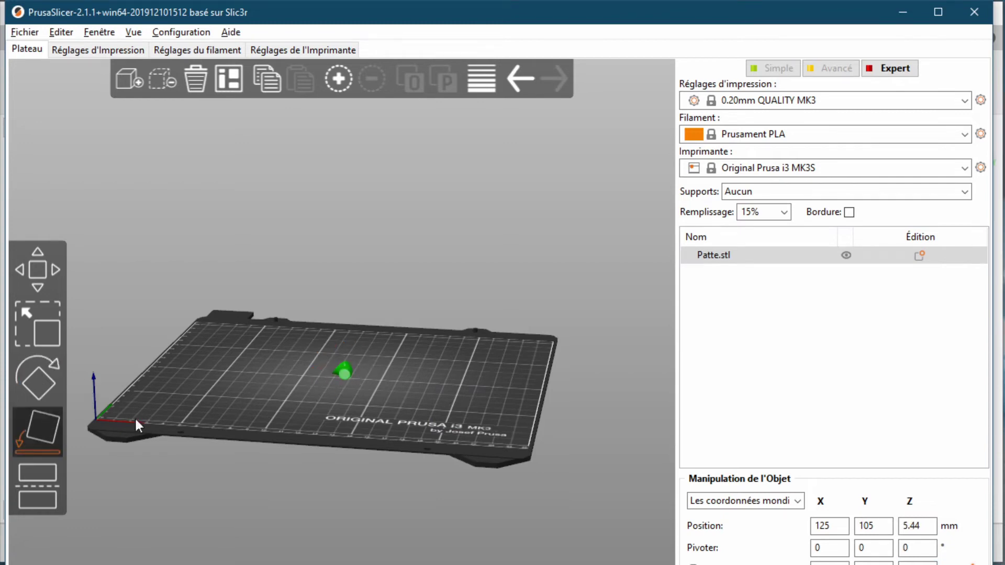
click(348, 375)
click(401, 401)
scroll(441, 384, up, 5)
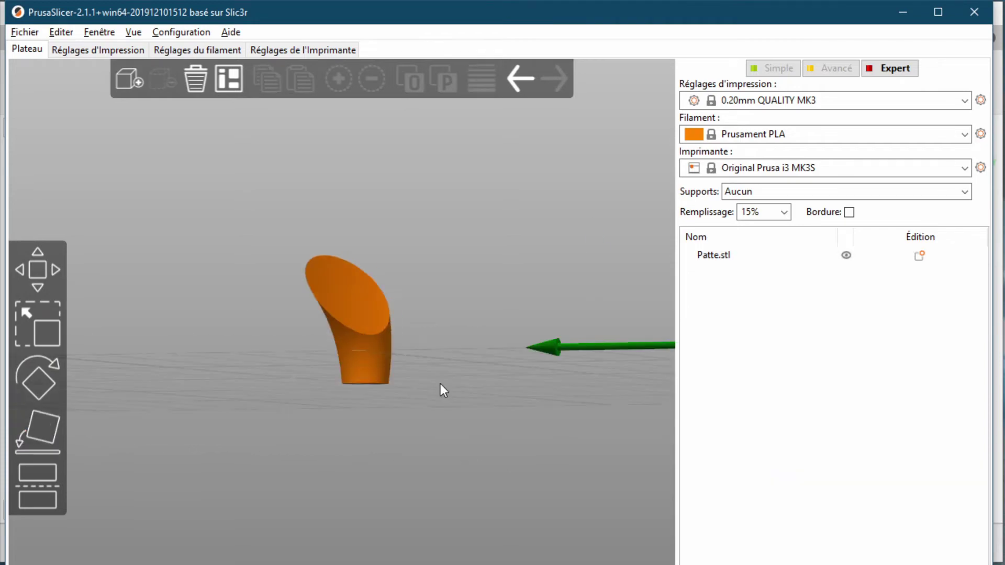
mouse_move(441, 384)
mouse_down()
mouse_move(510, 391)
mouse_move(367, 393)
mouse_move(406, 387)
mouse_move(411, 402)
mouse_up()
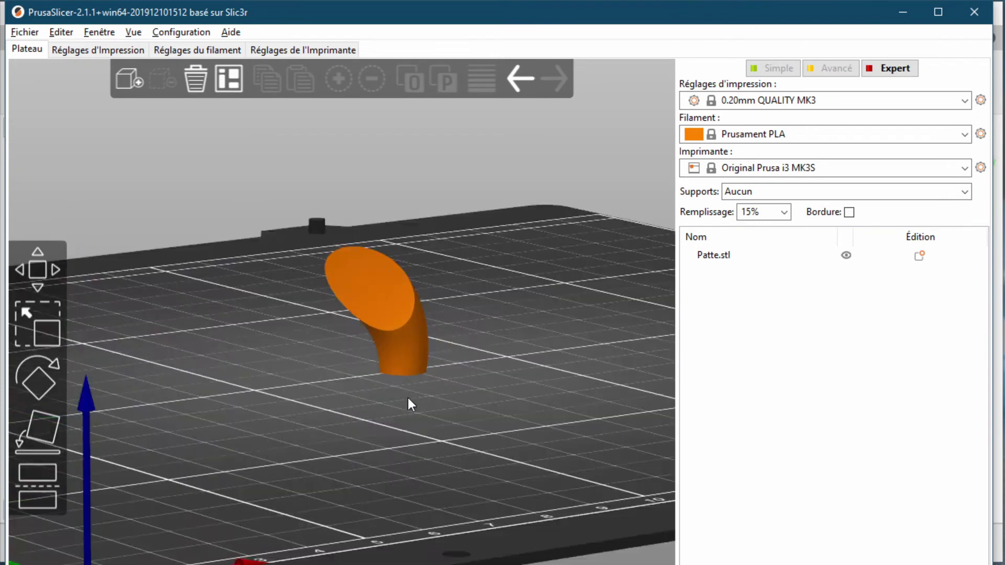
Add a second instance of the flipper and set infill density to 0%
click(713, 255)
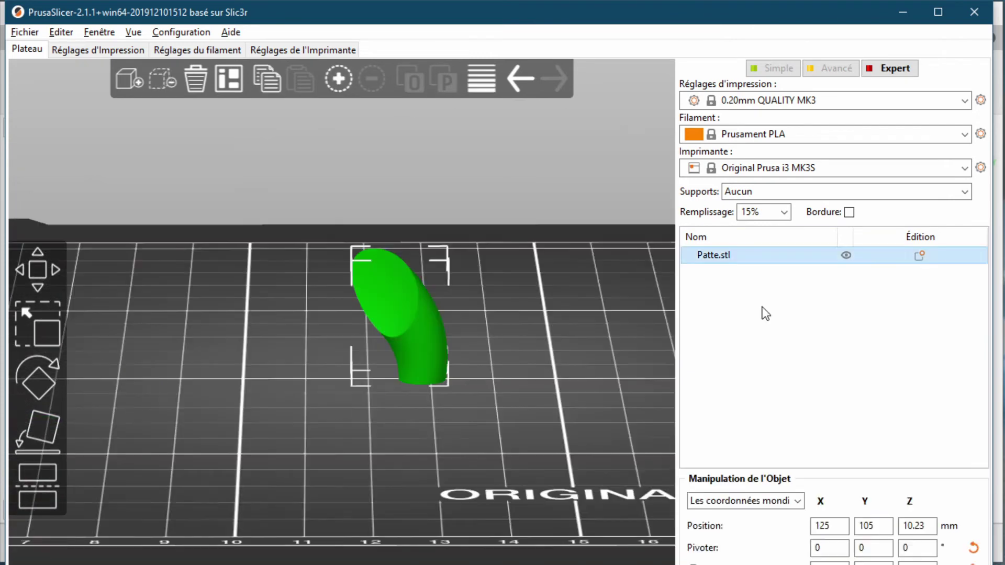
click(340, 81)
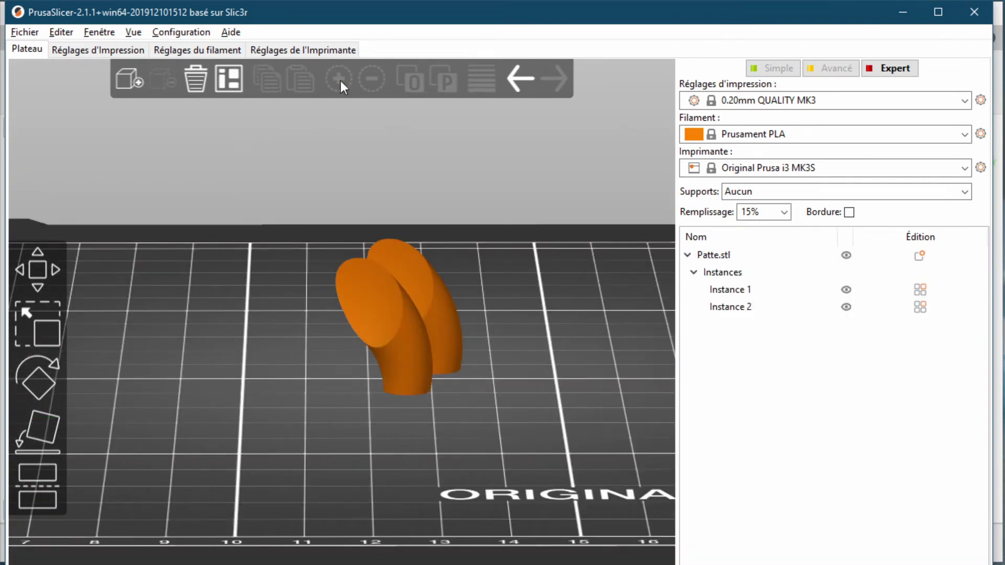
click(785, 211)
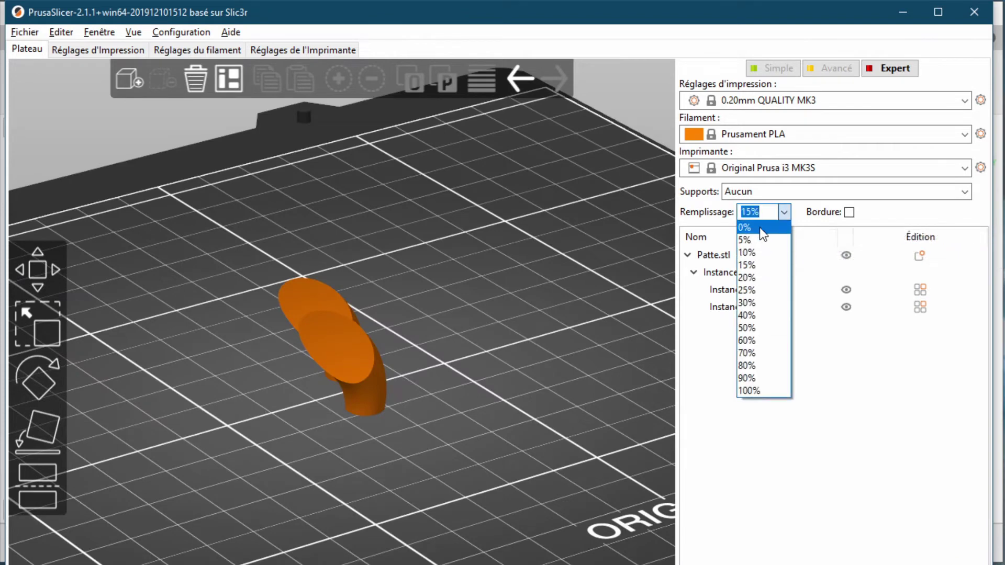
click(759, 228)
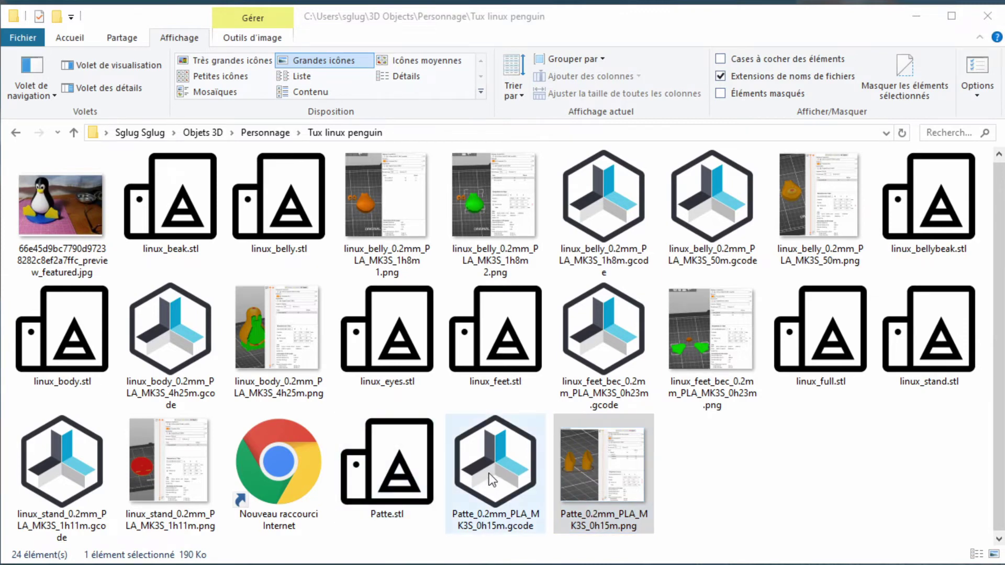
double_click(589, 457)
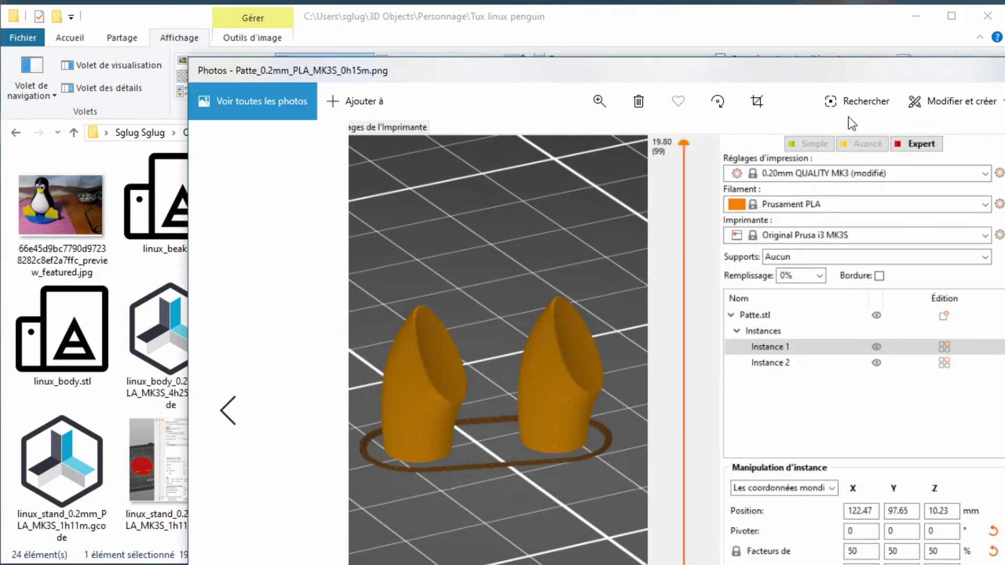
drag(814, 70, 642, 23)
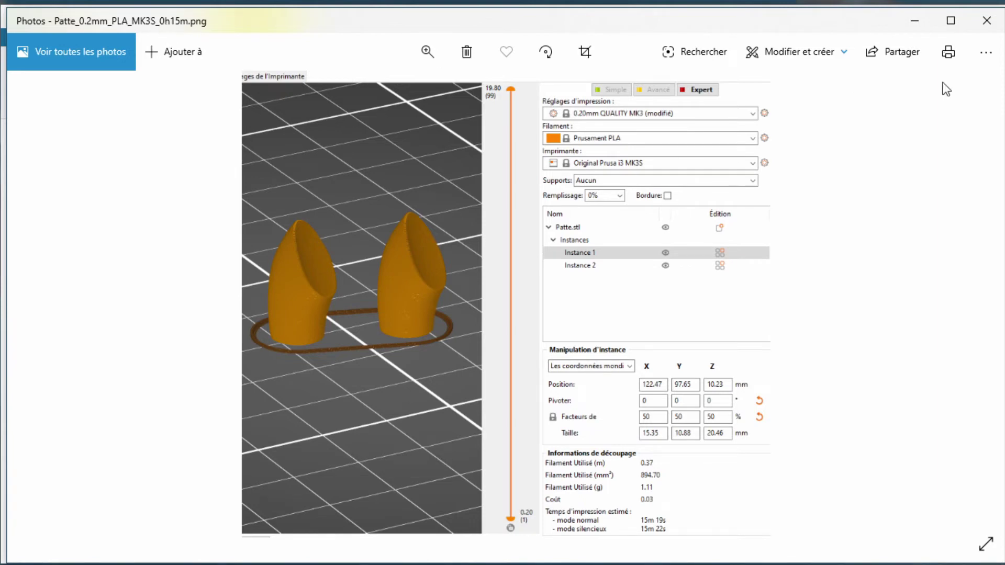
click(916, 21)
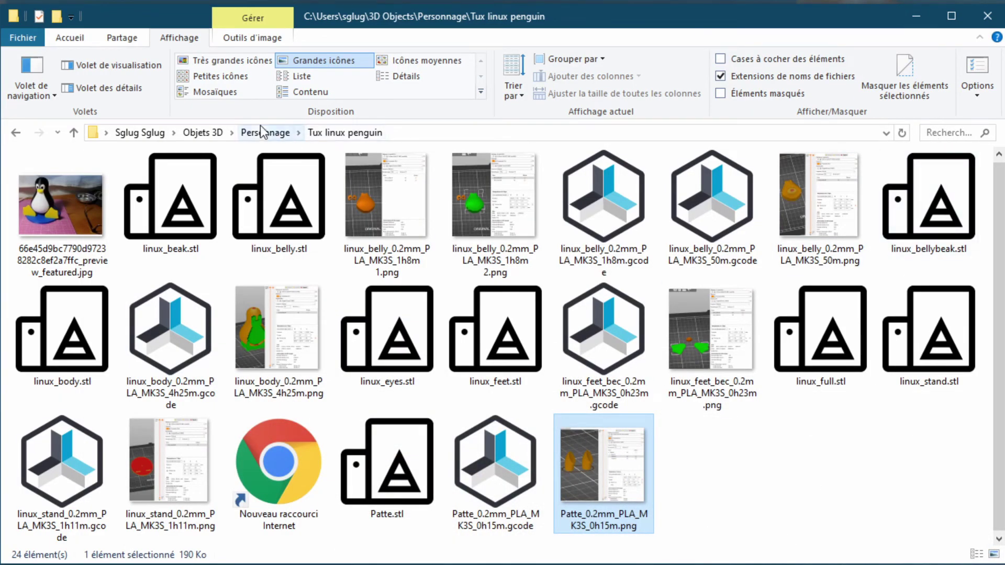
click(944, 132)
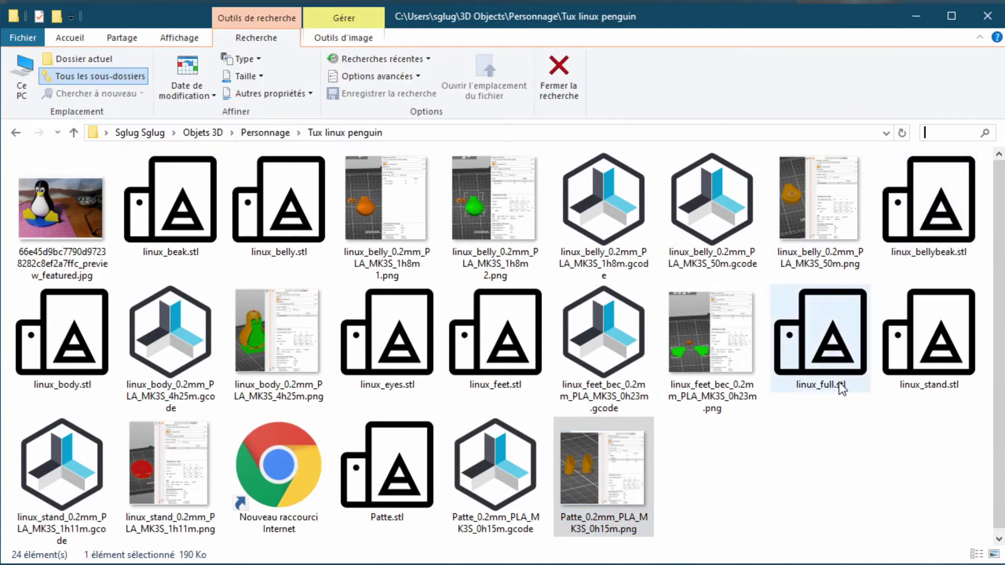
mouse_move(821, 345)
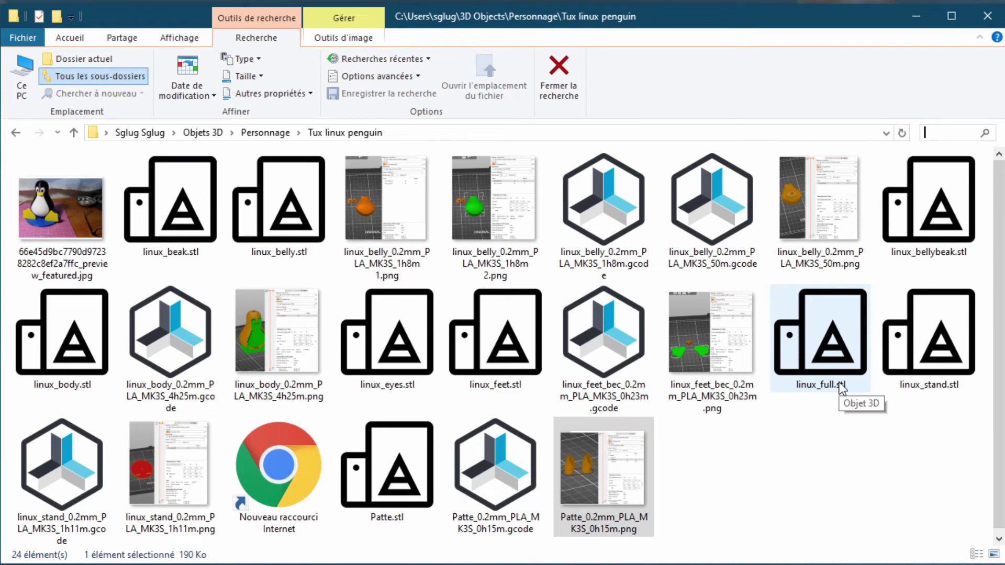
text(2h)
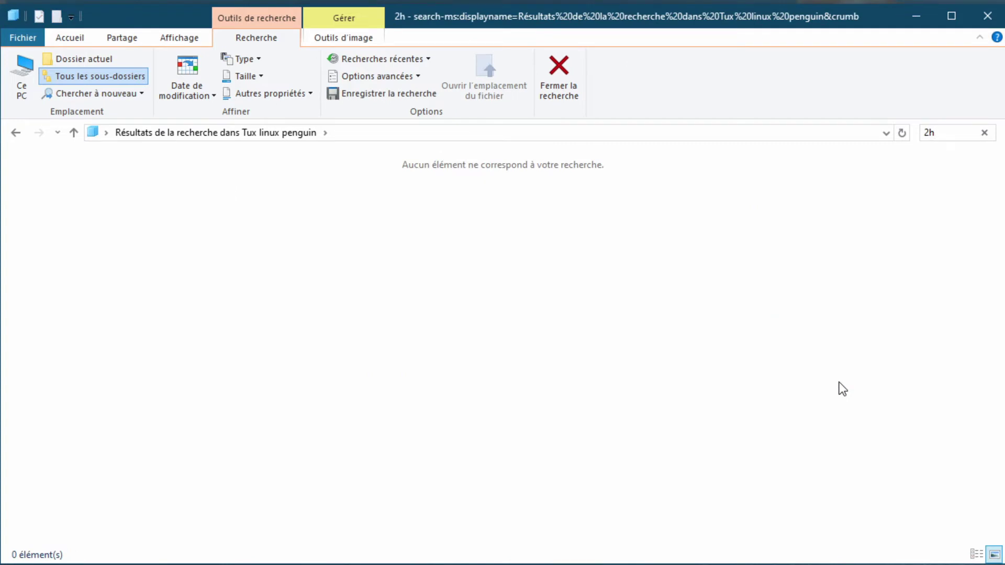
key(Left)
key(Left)
key(Delete)
text(0)
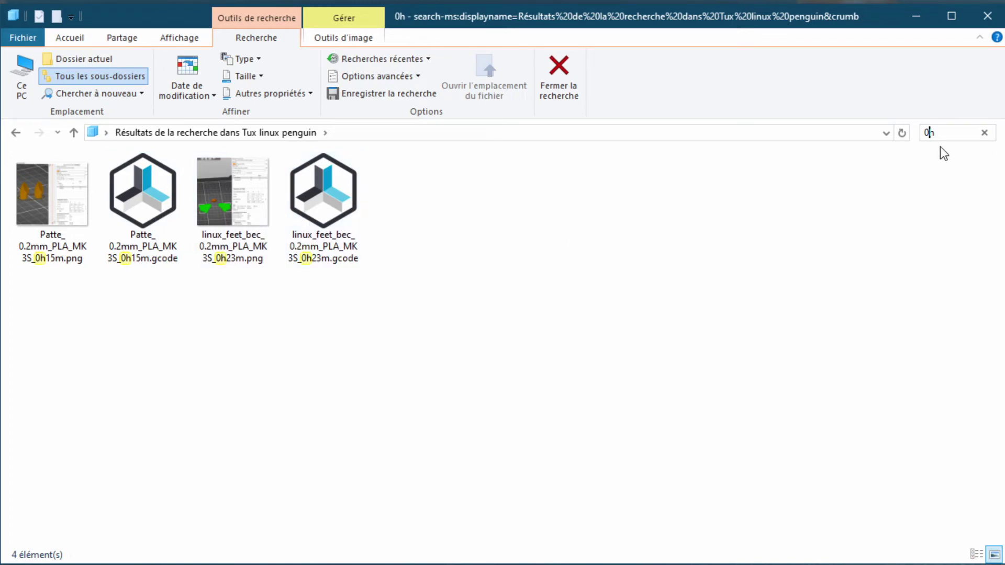
key(Escape)
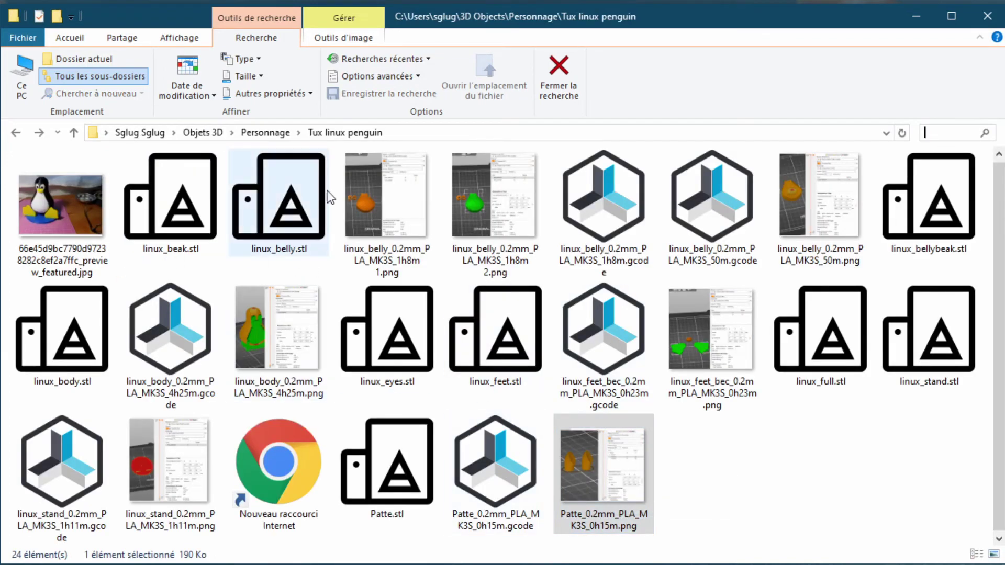